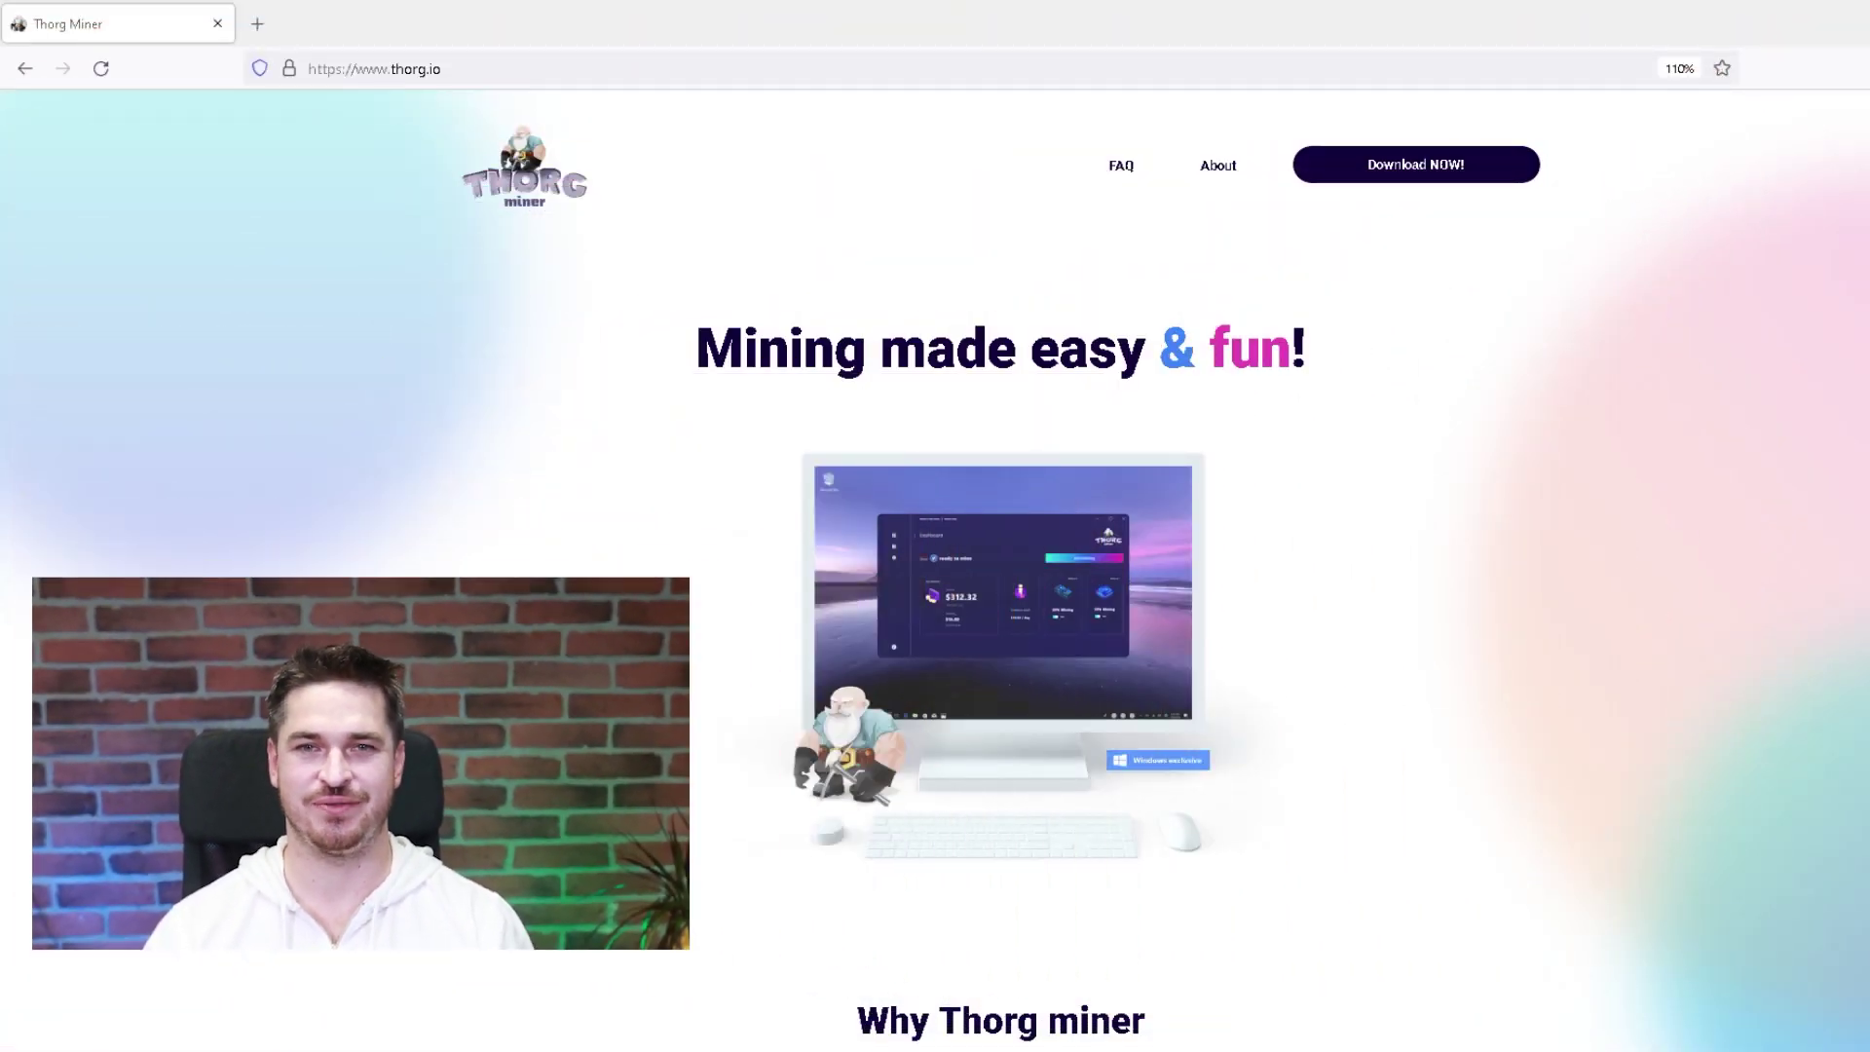
Download the Thorg Miner installer from thorg.io with 'Download NOW!'
left_click(1381, 180)
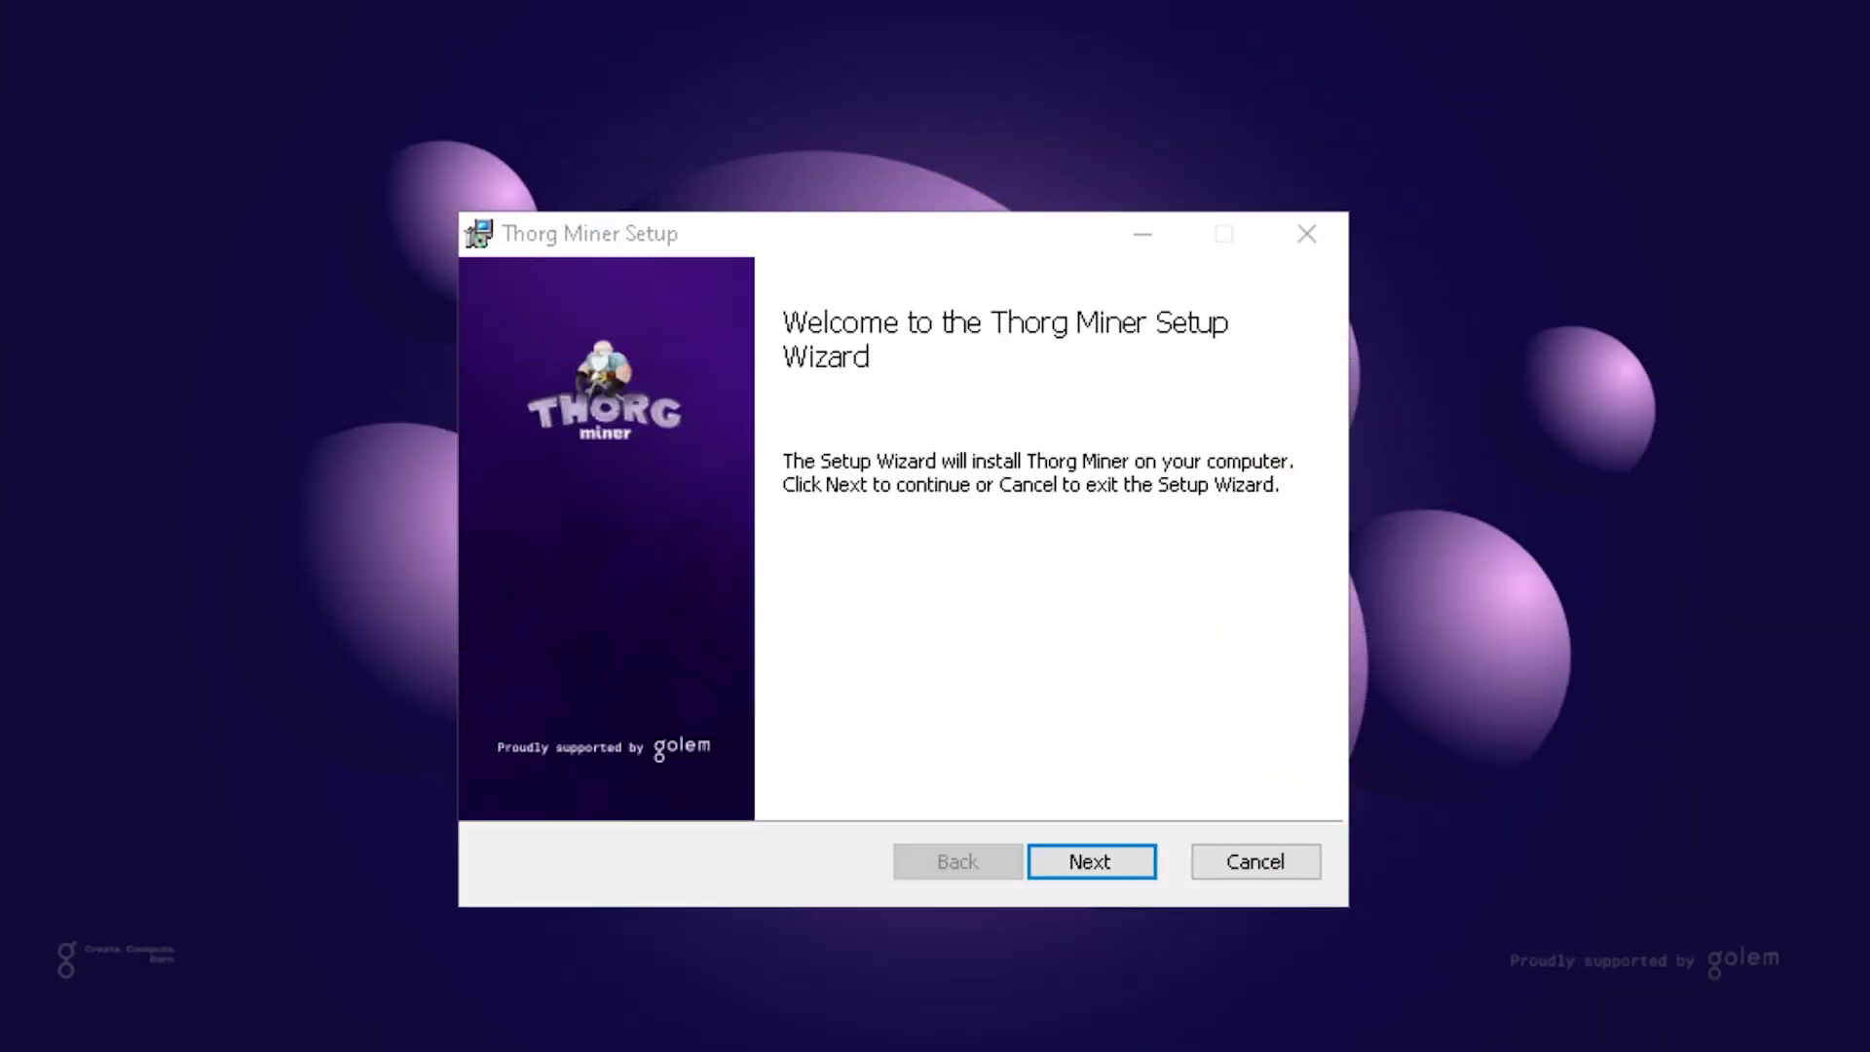
Accept the GNU General Public License and the Golem Platform Terms of Use
left_click(1097, 866)
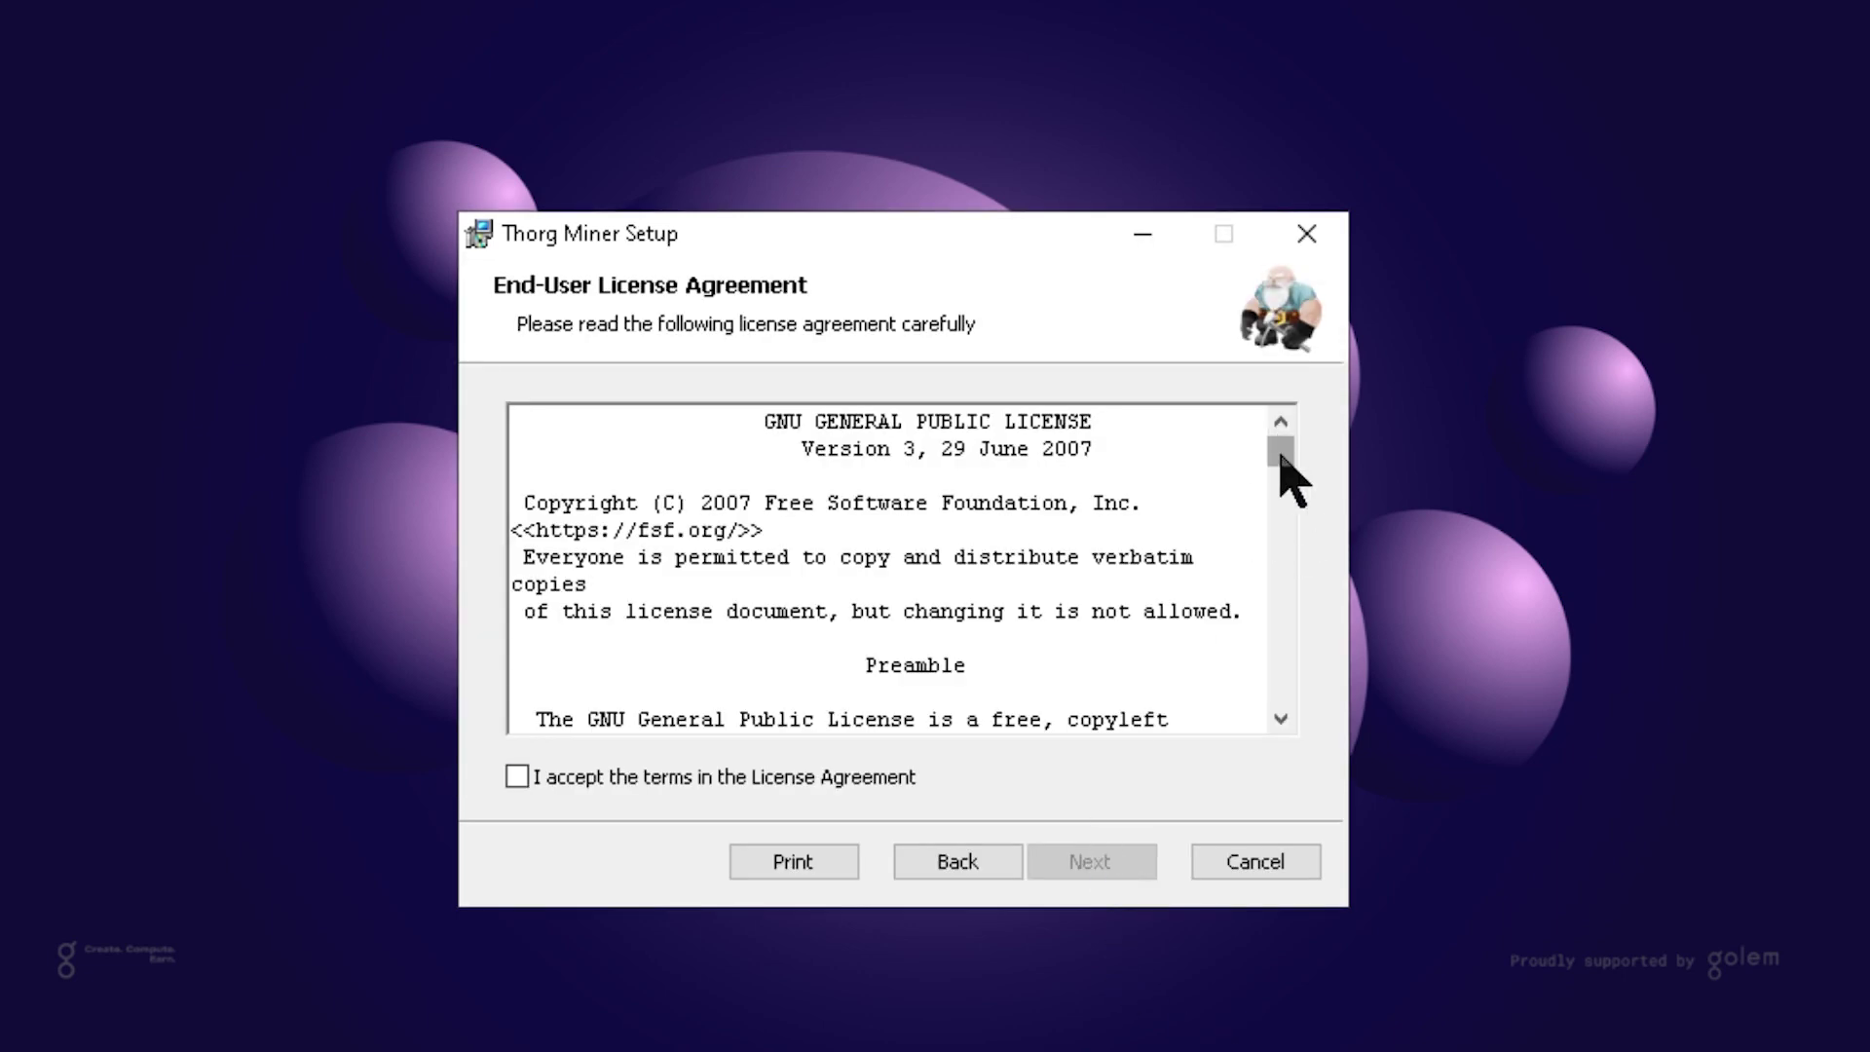
left_click_drag(1278, 453, 1283, 718)
left_click(905, 779)
left_click(1081, 872)
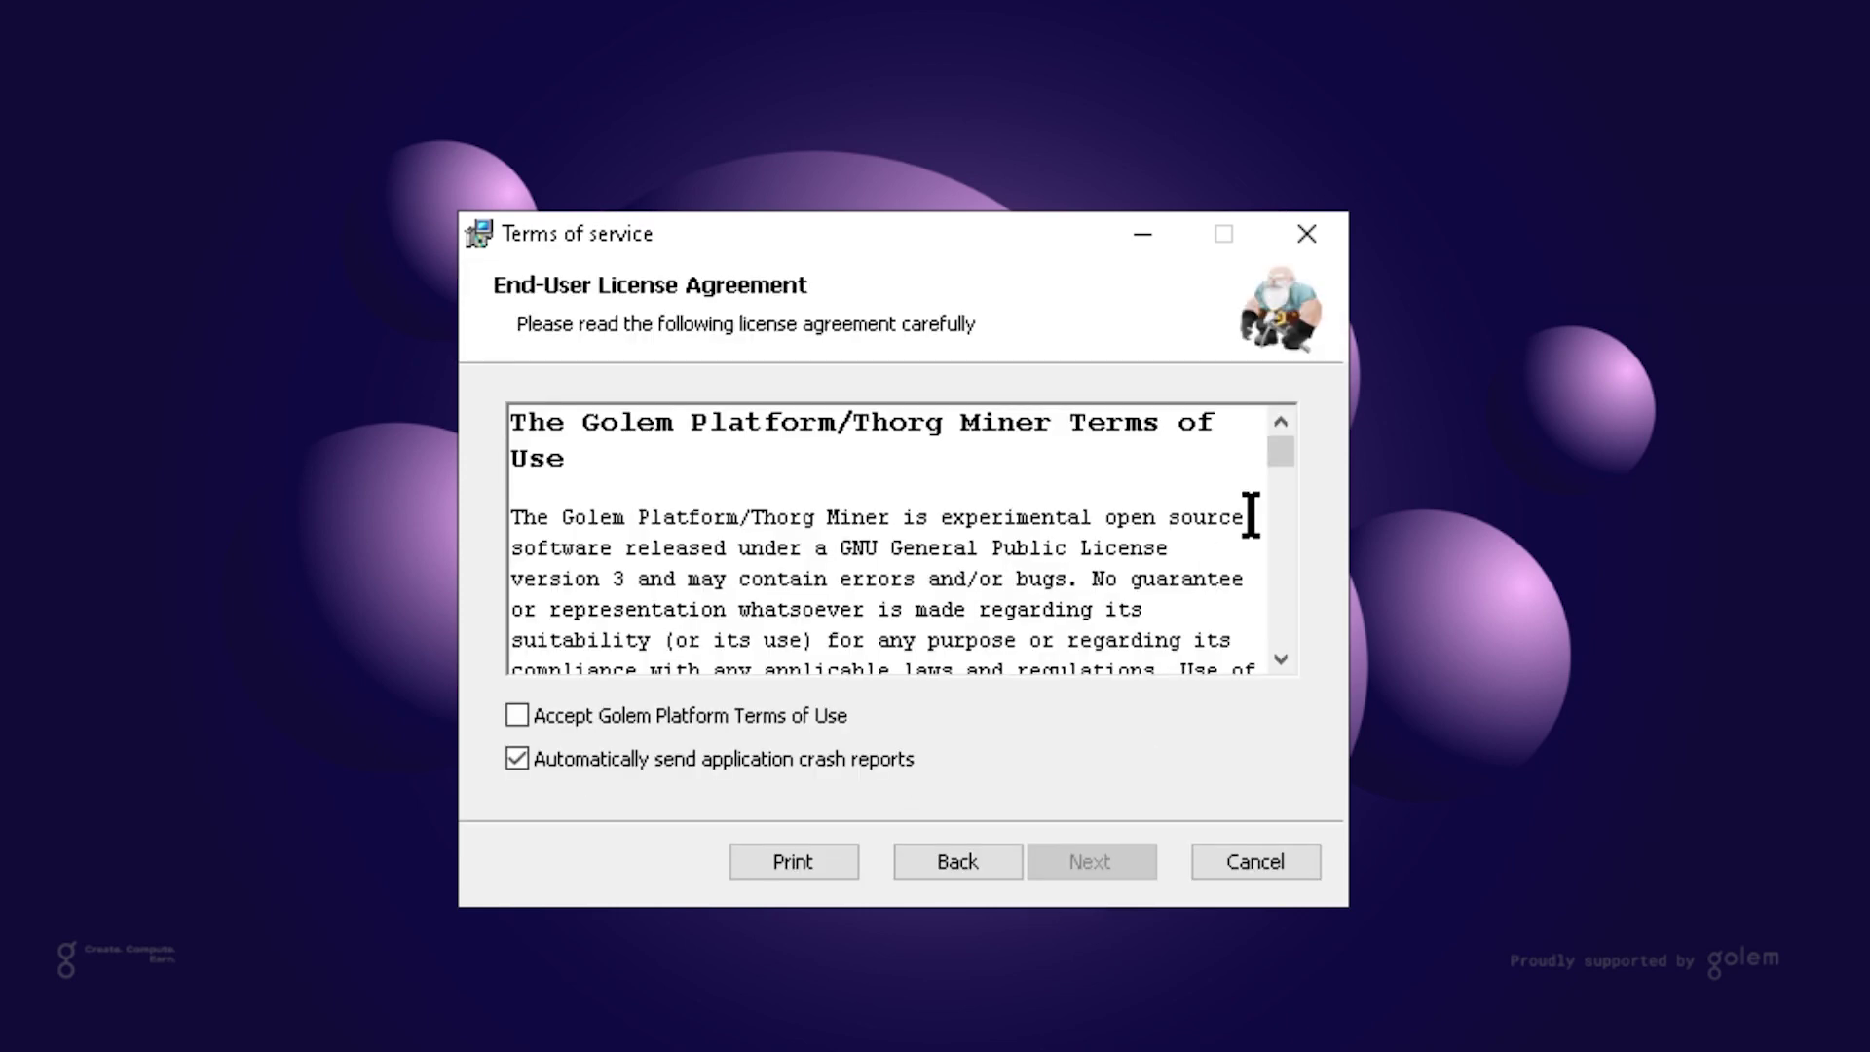
left_click_drag(1279, 463, 1273, 655)
left_click(836, 717)
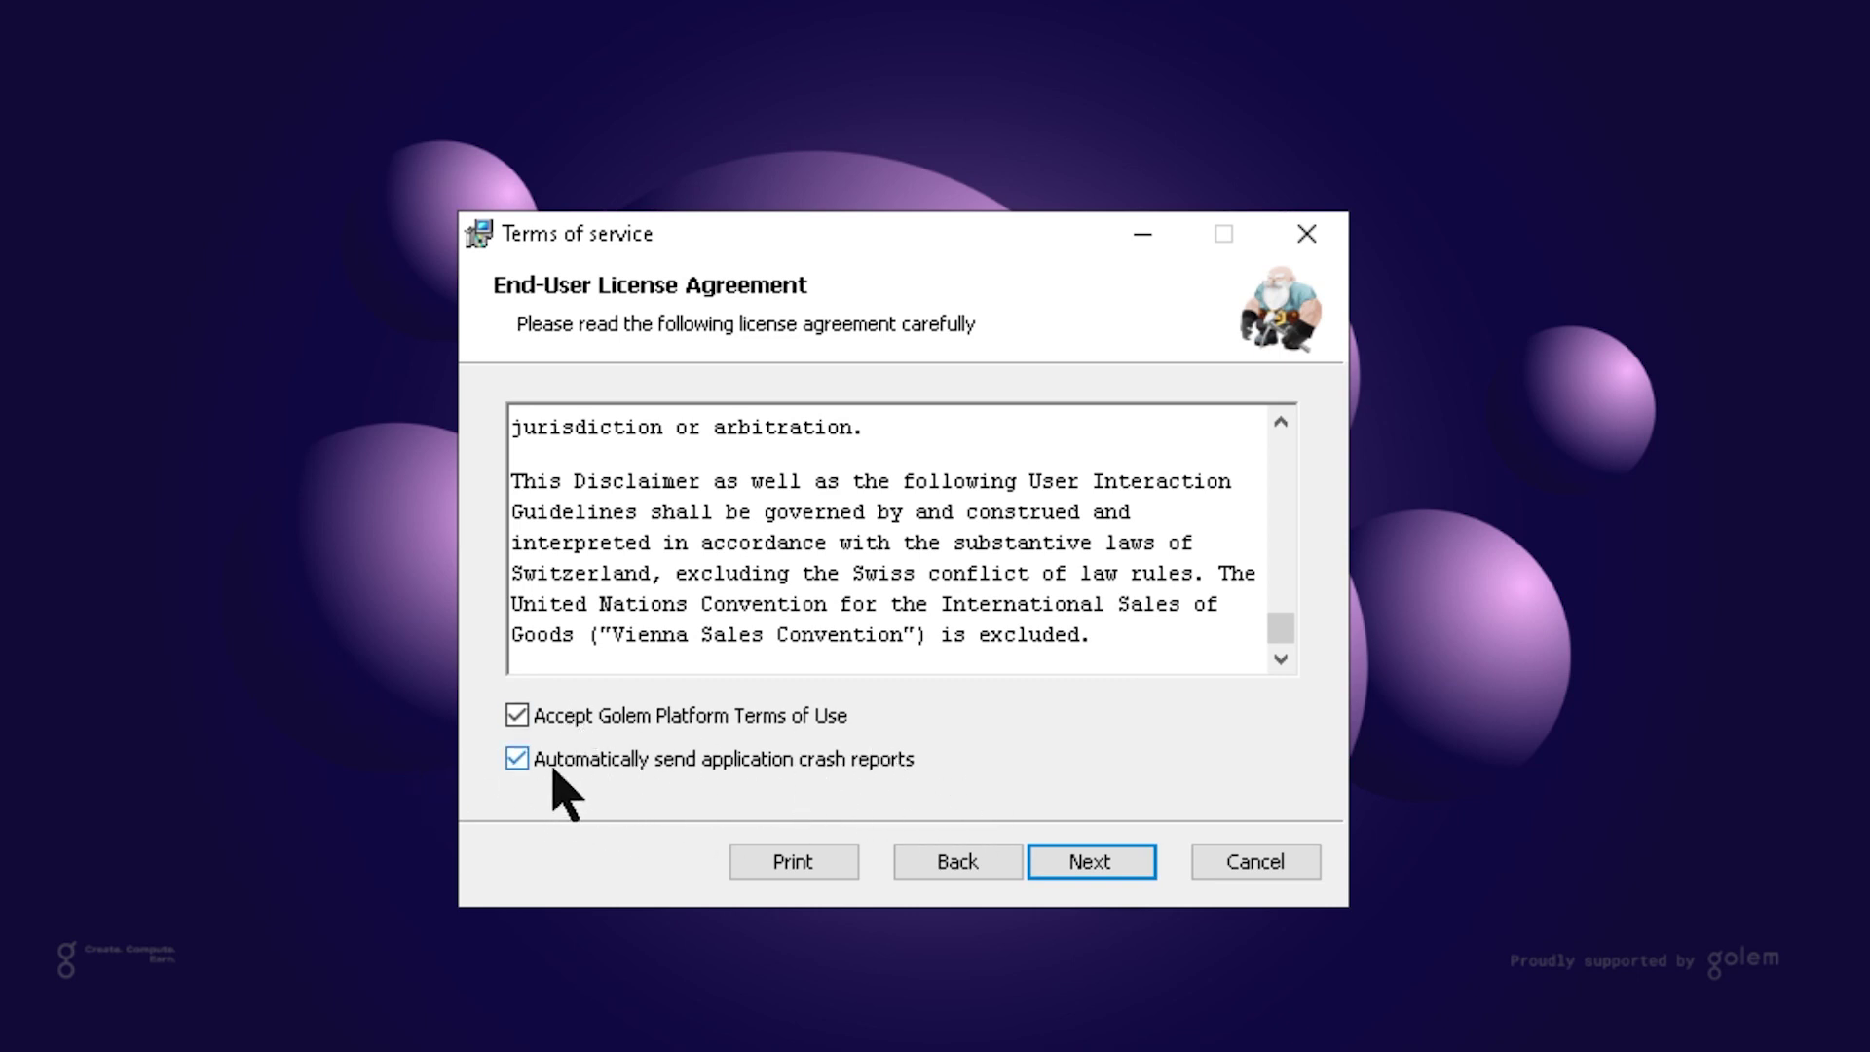
Install Thorg Miner with default features to C:\Program Files\ThorgMiner\ and finish setup
left_click(1116, 874)
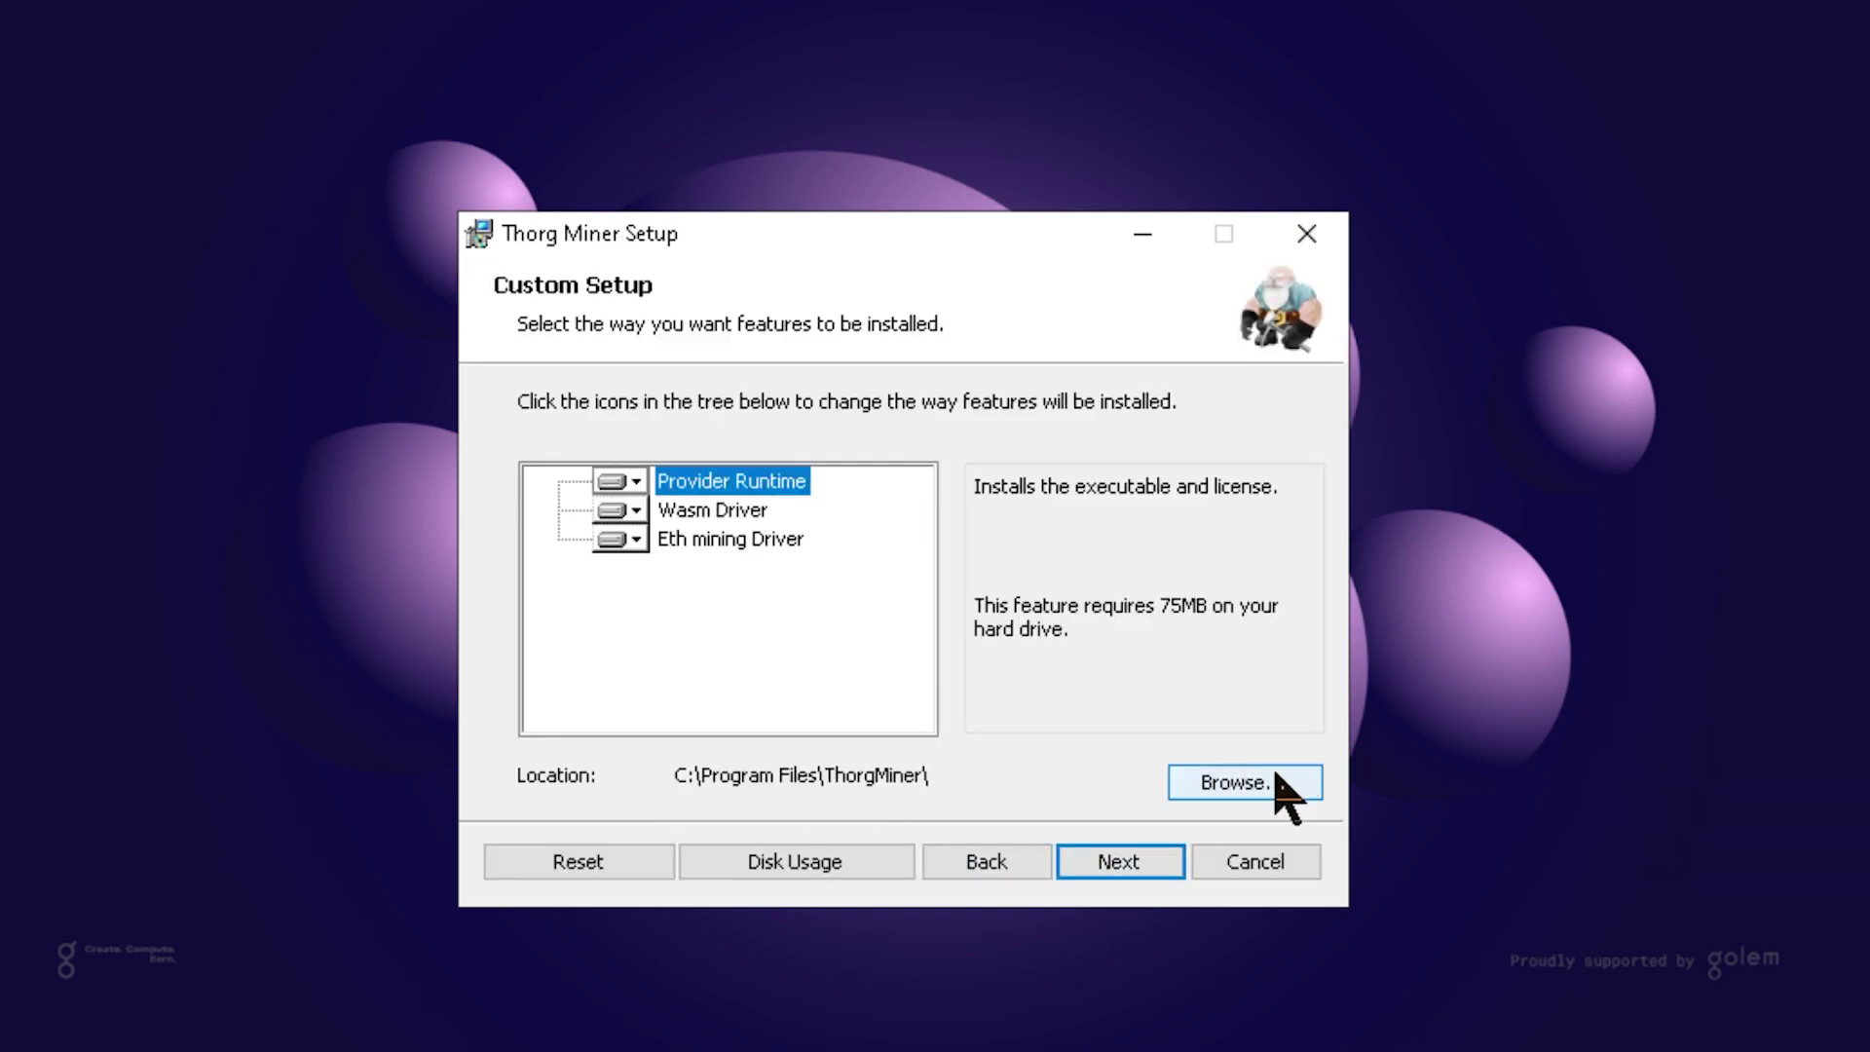
left_click(1148, 867)
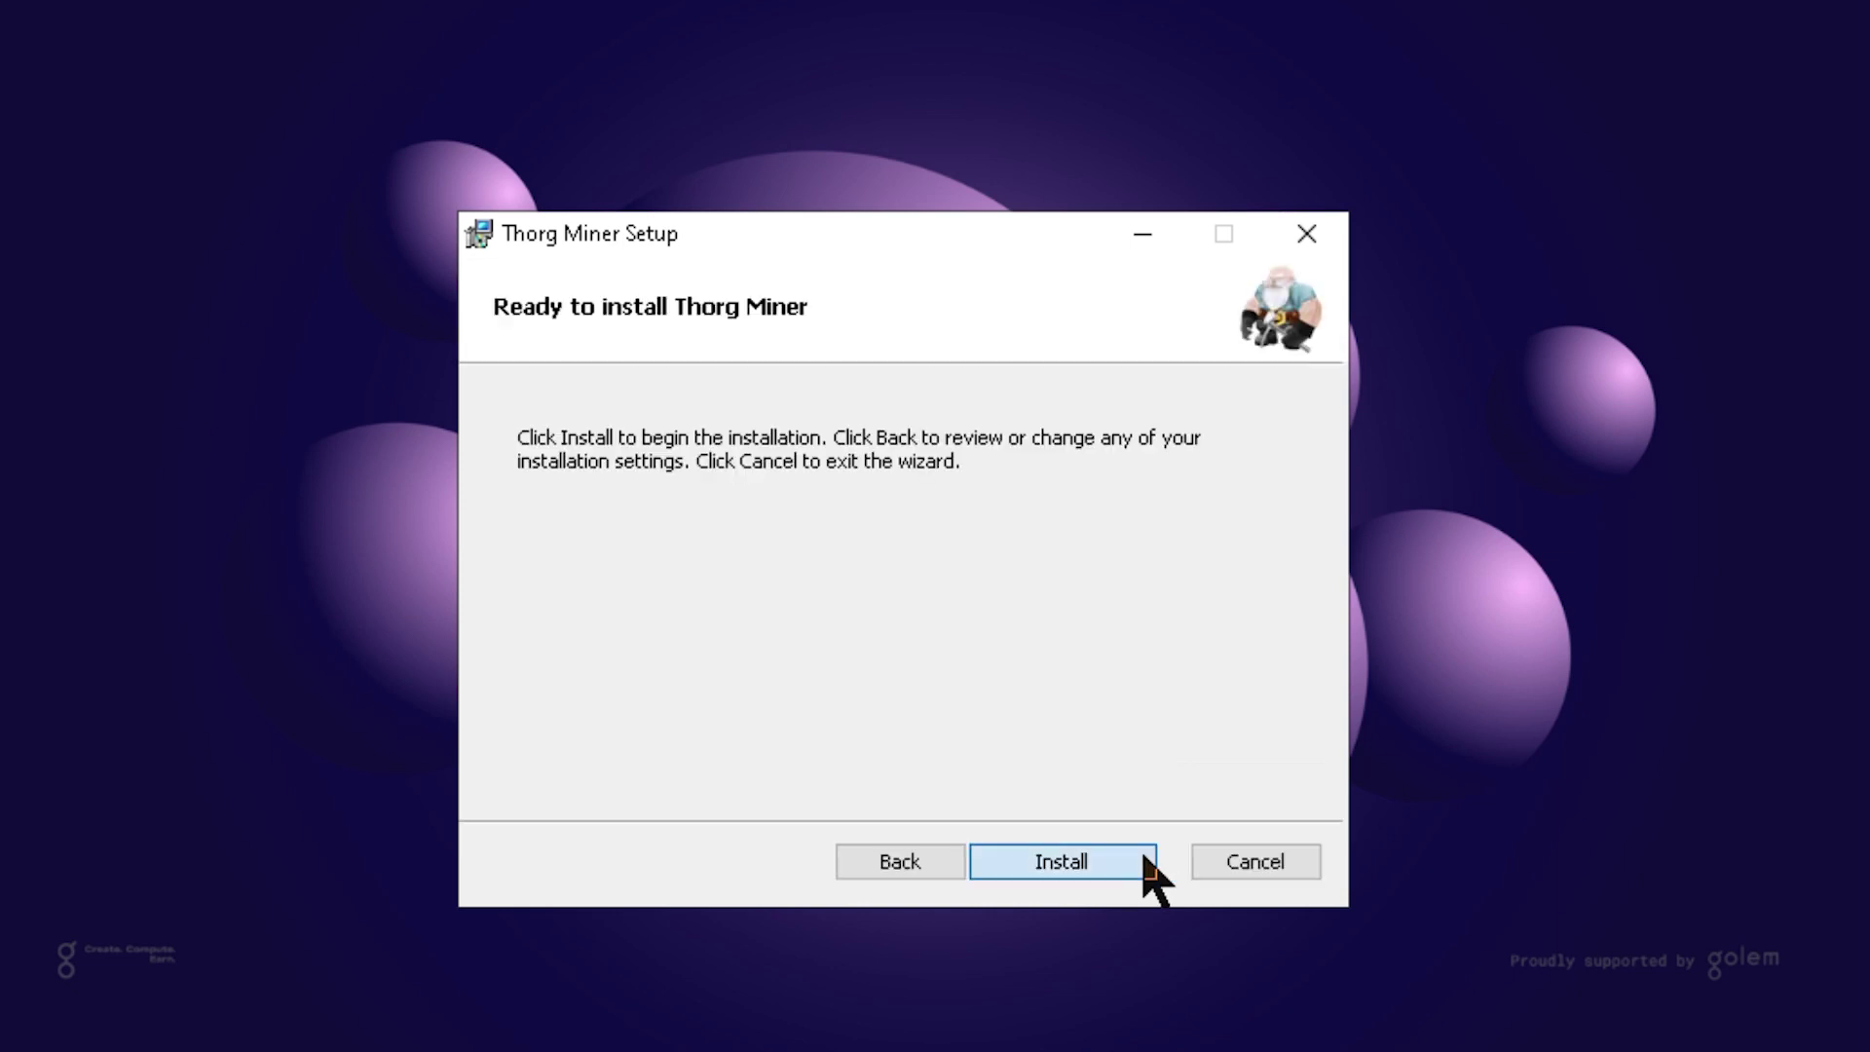
left_click(1151, 871)
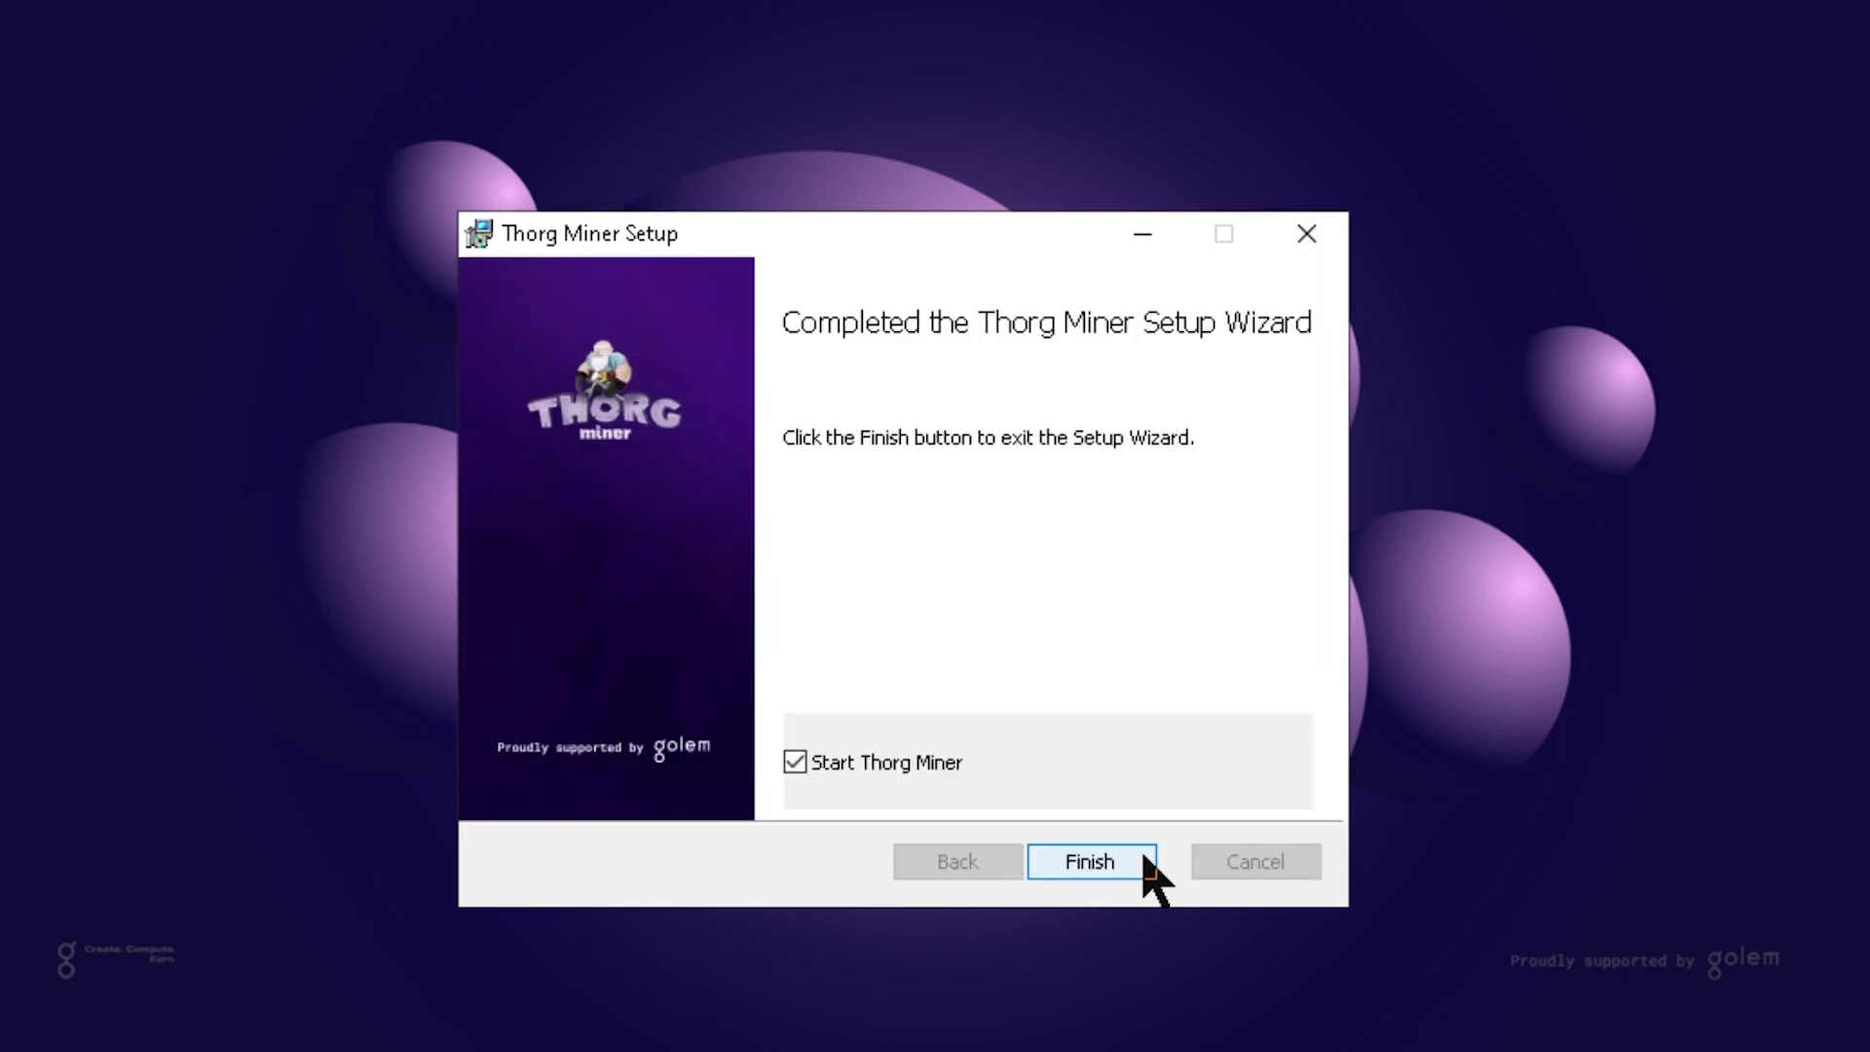
left_click(1091, 862)
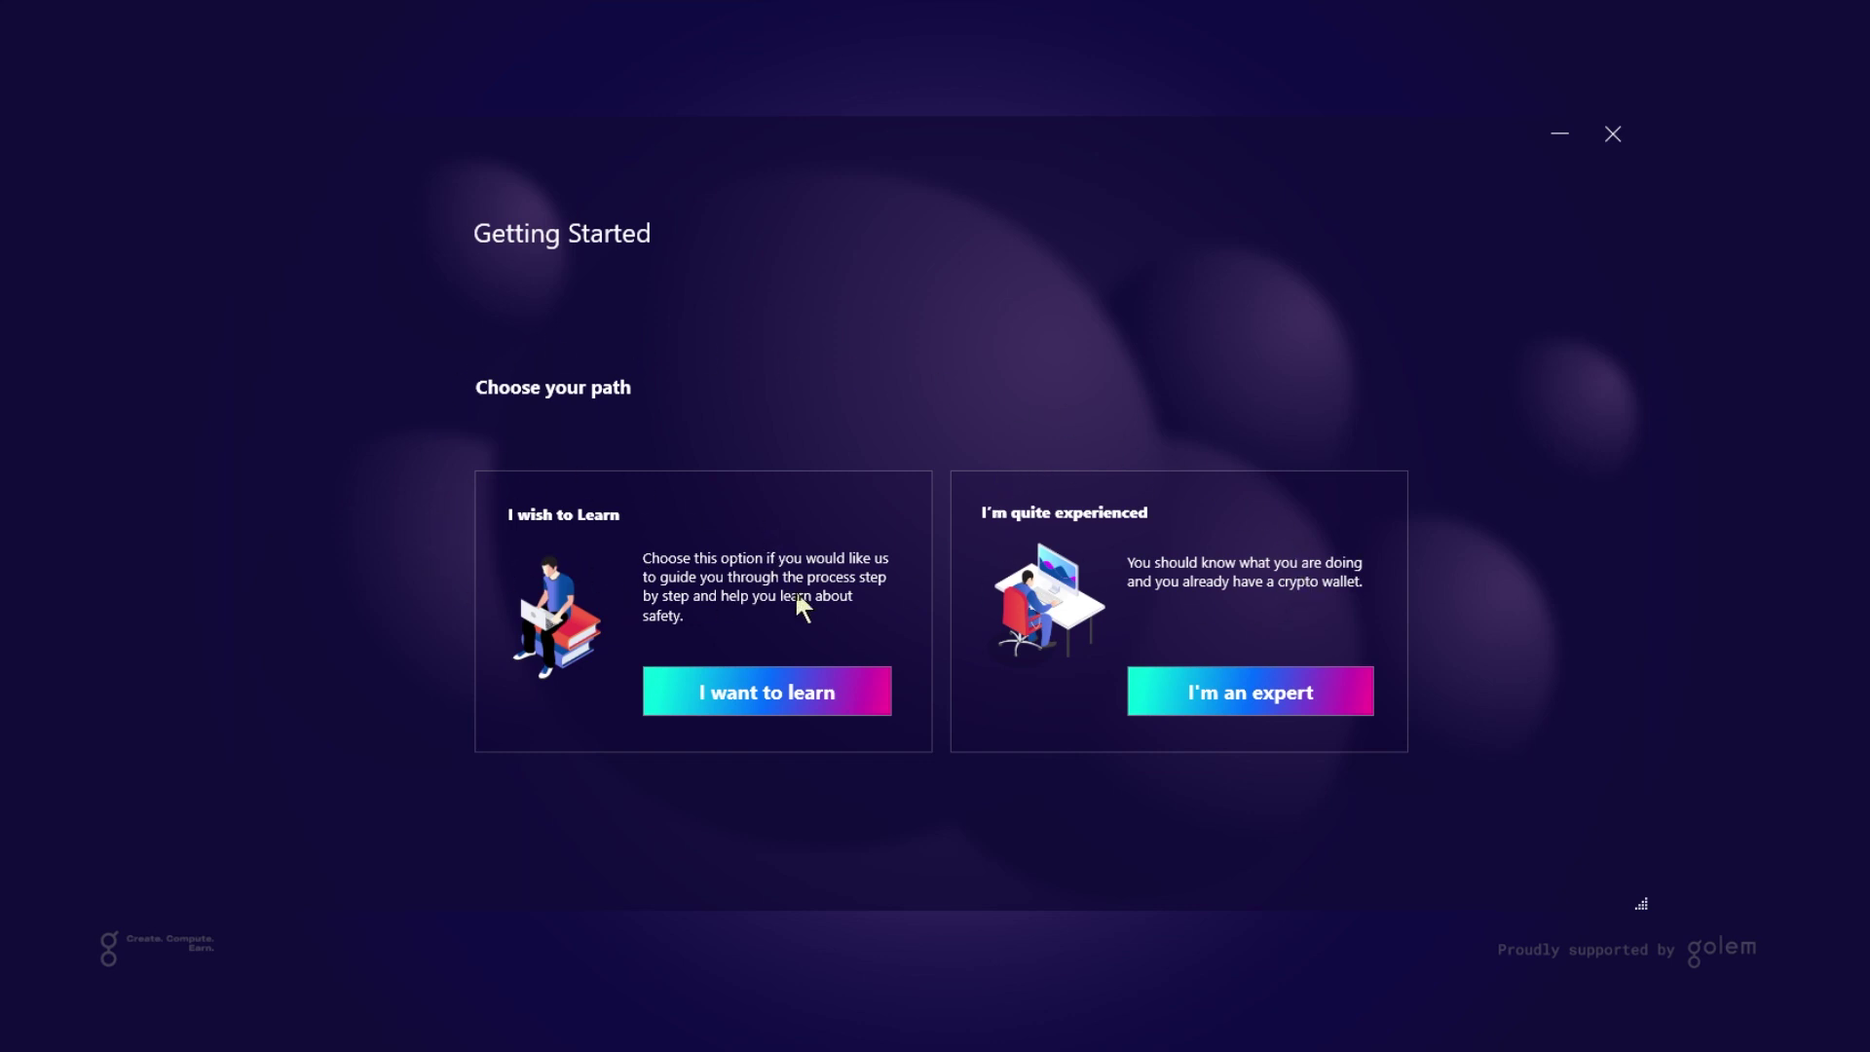
Choose the 'I want to learn' path to create a new wallet
left_click(792, 706)
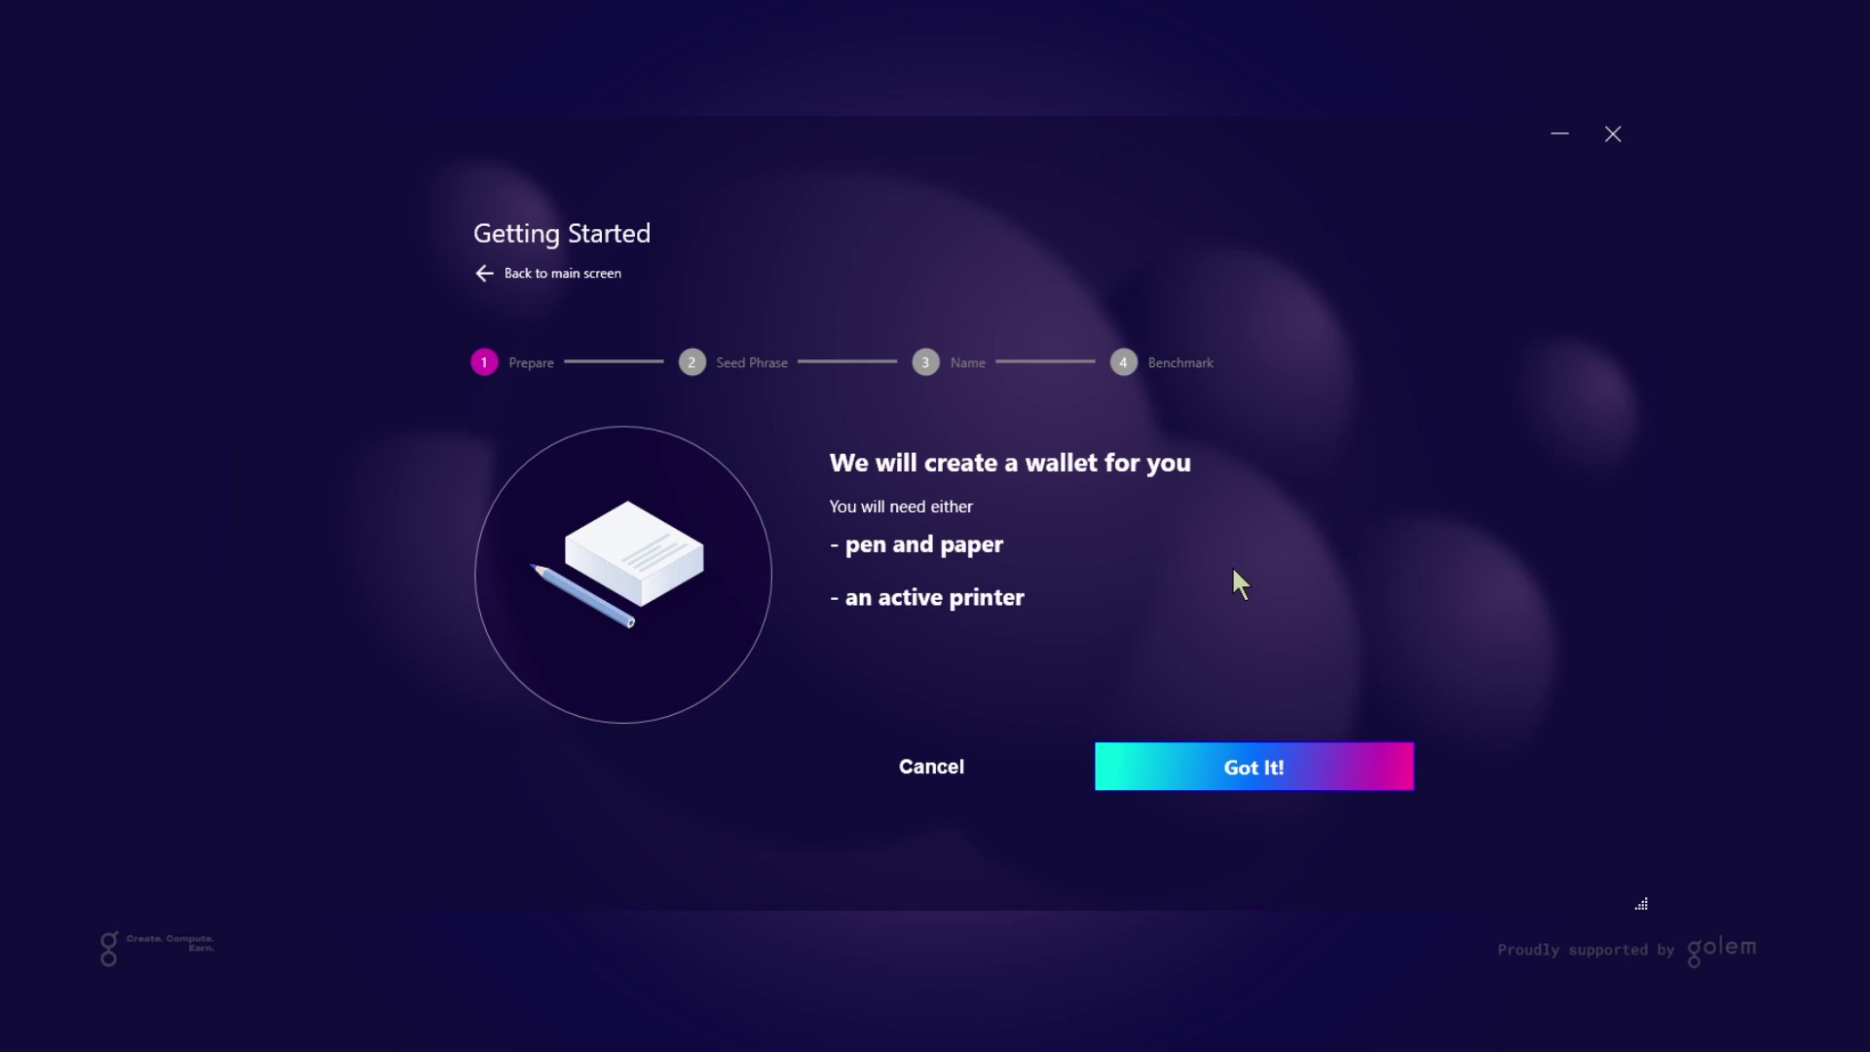
Acknowledge the Prepare step and reveal the 12-word recovery phrase
left_click(1247, 764)
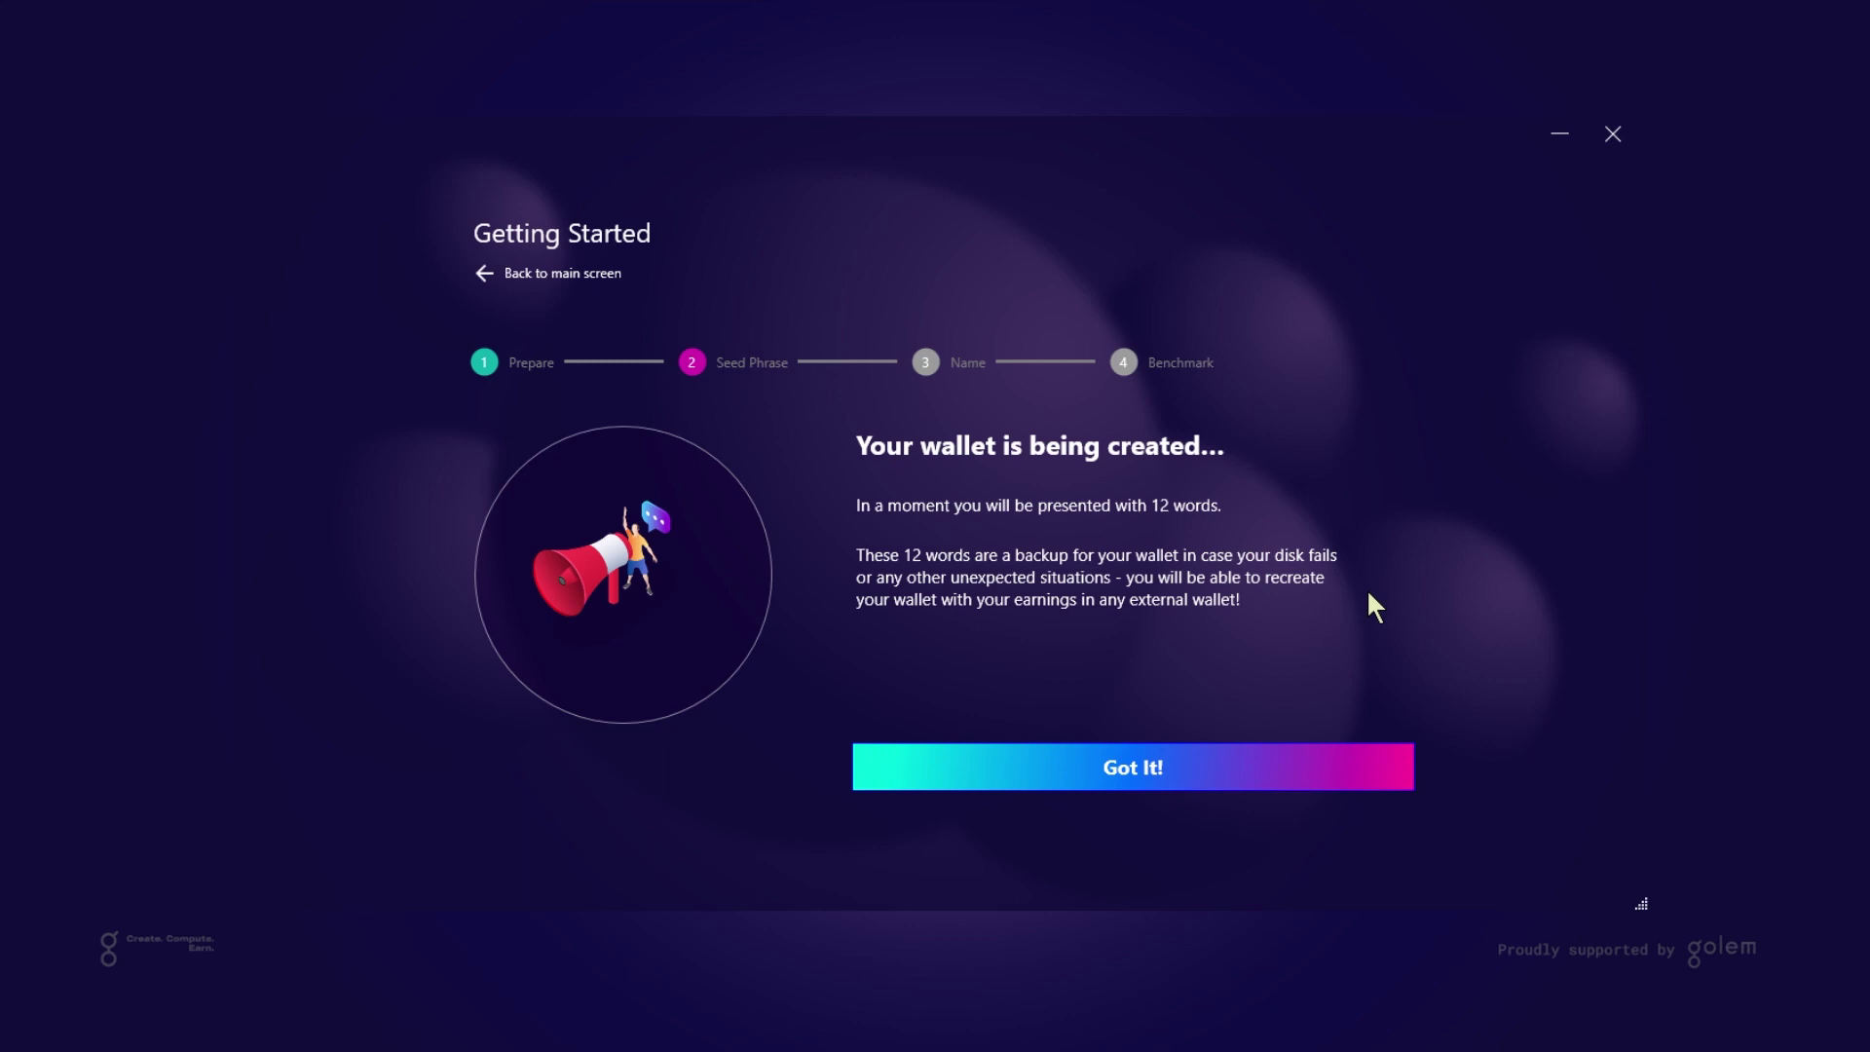
left_click(1186, 748)
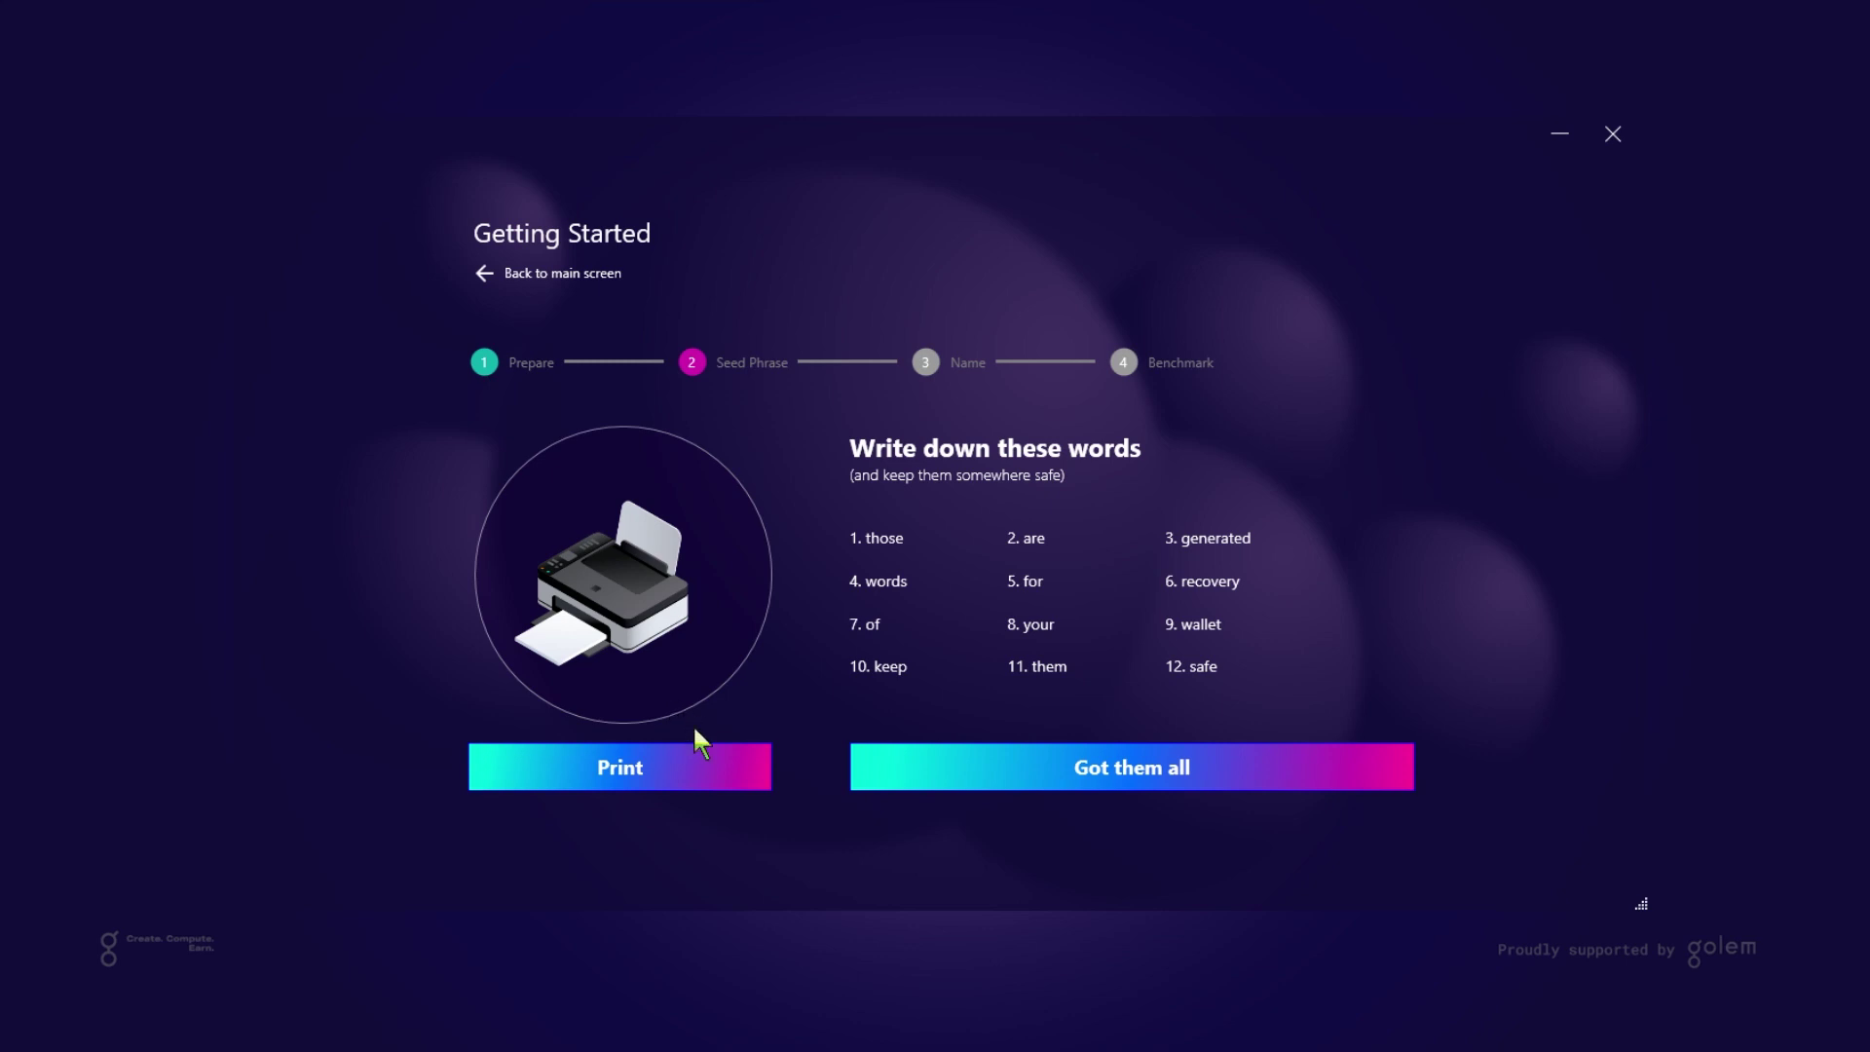
left_click(701, 777)
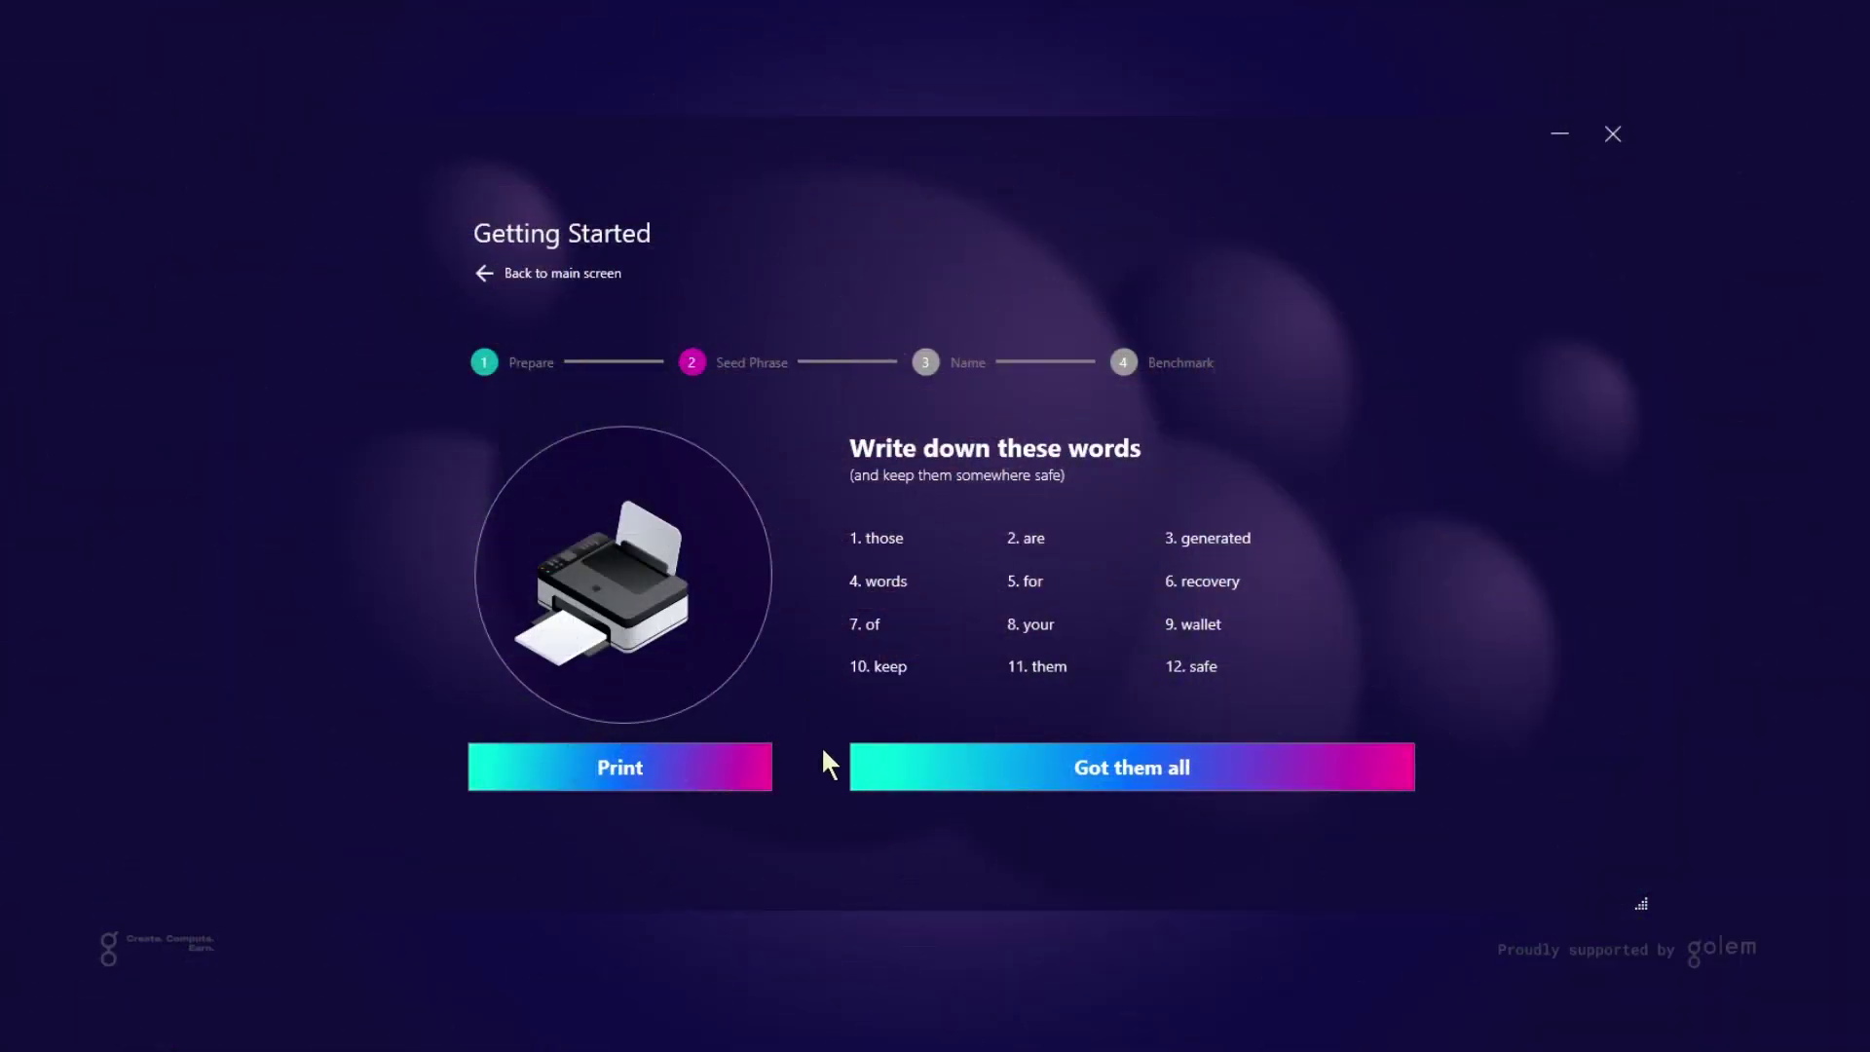
Confirm all recovery words are written down, then replace the node name with 'Indy the Miner'
left_click(1157, 770)
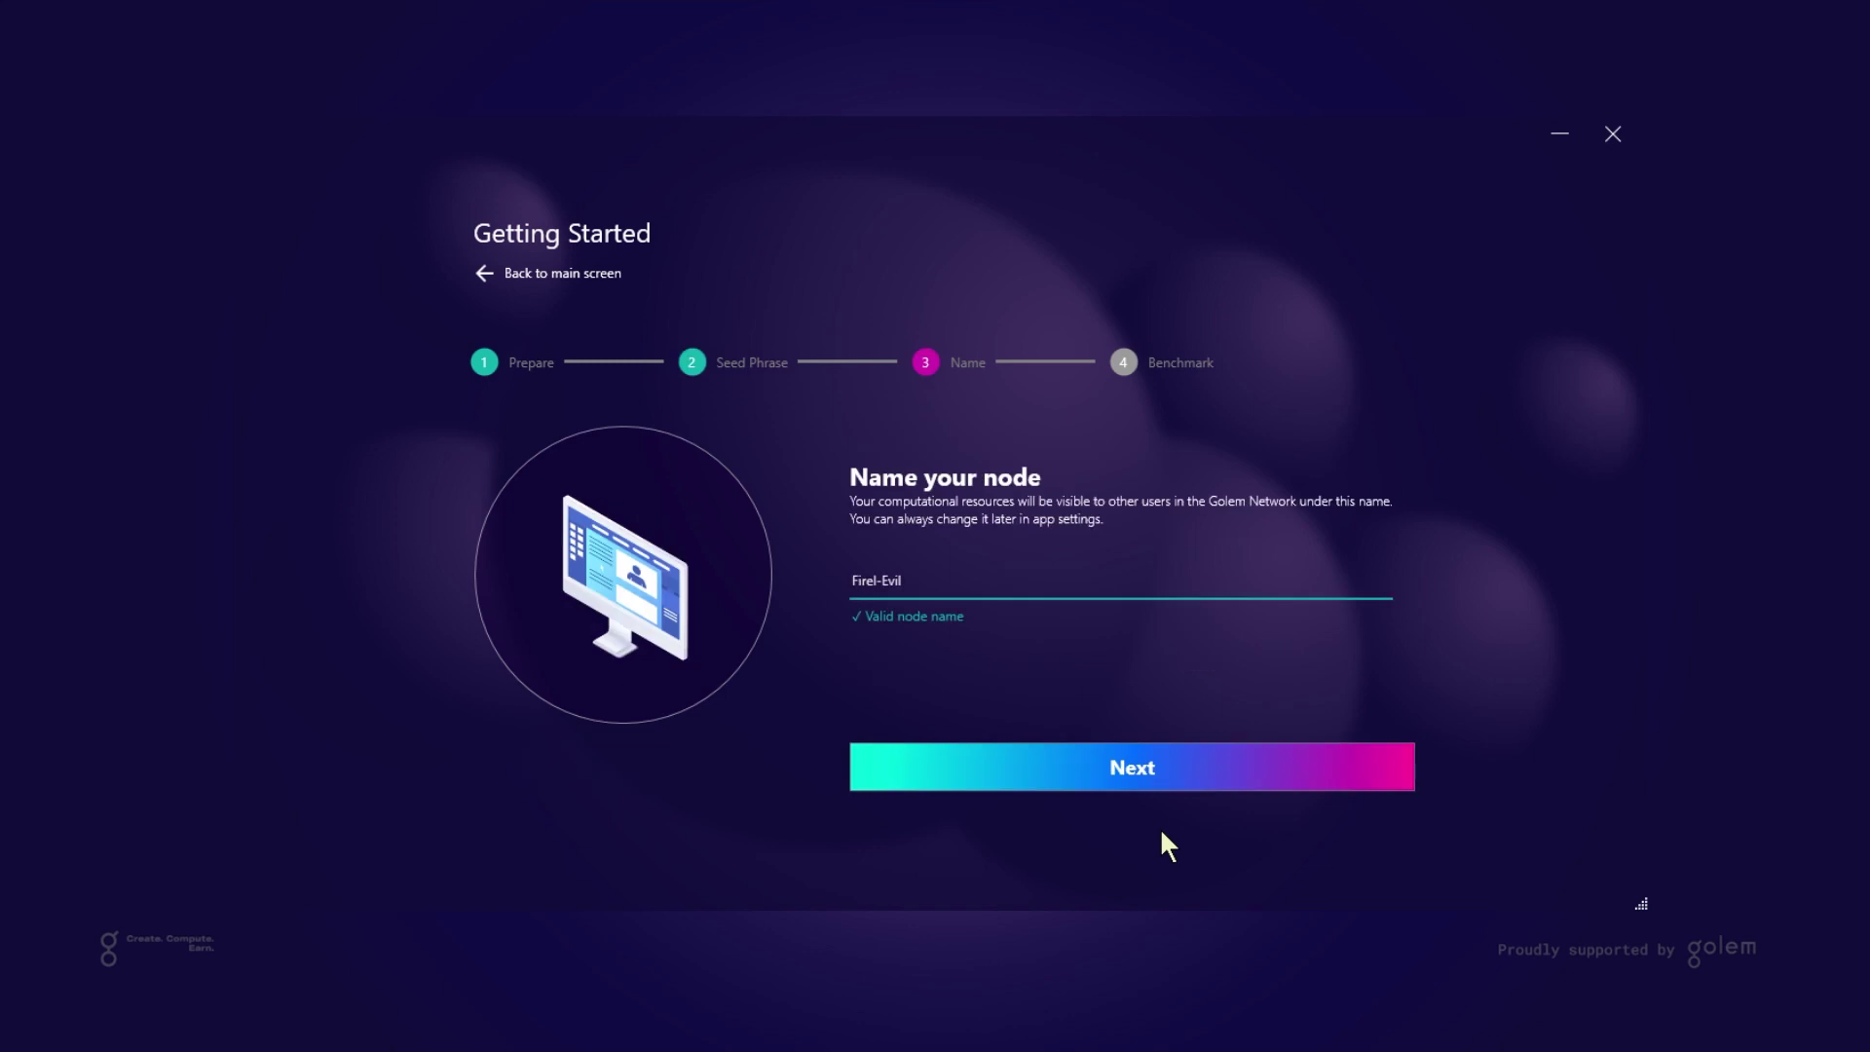
left_click(949, 584)
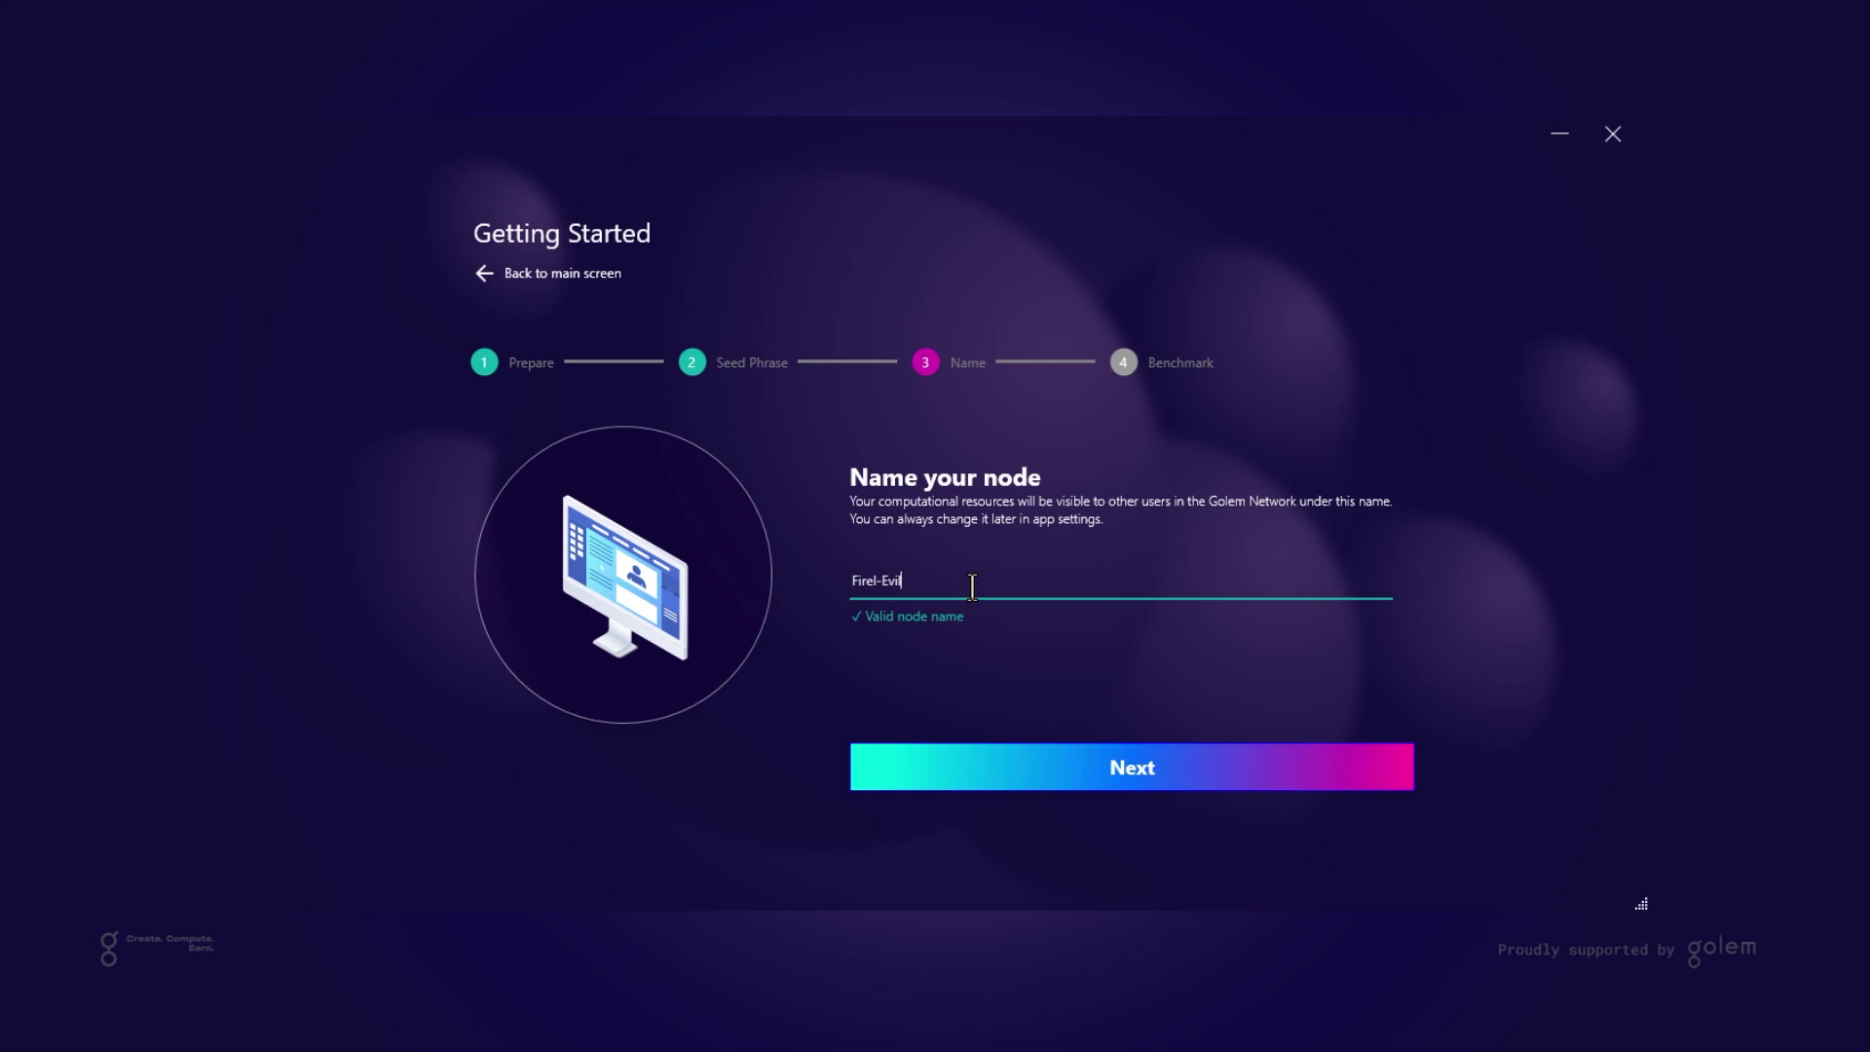
left_click_drag(921, 584, 787, 588)
type("Indy the Miner")
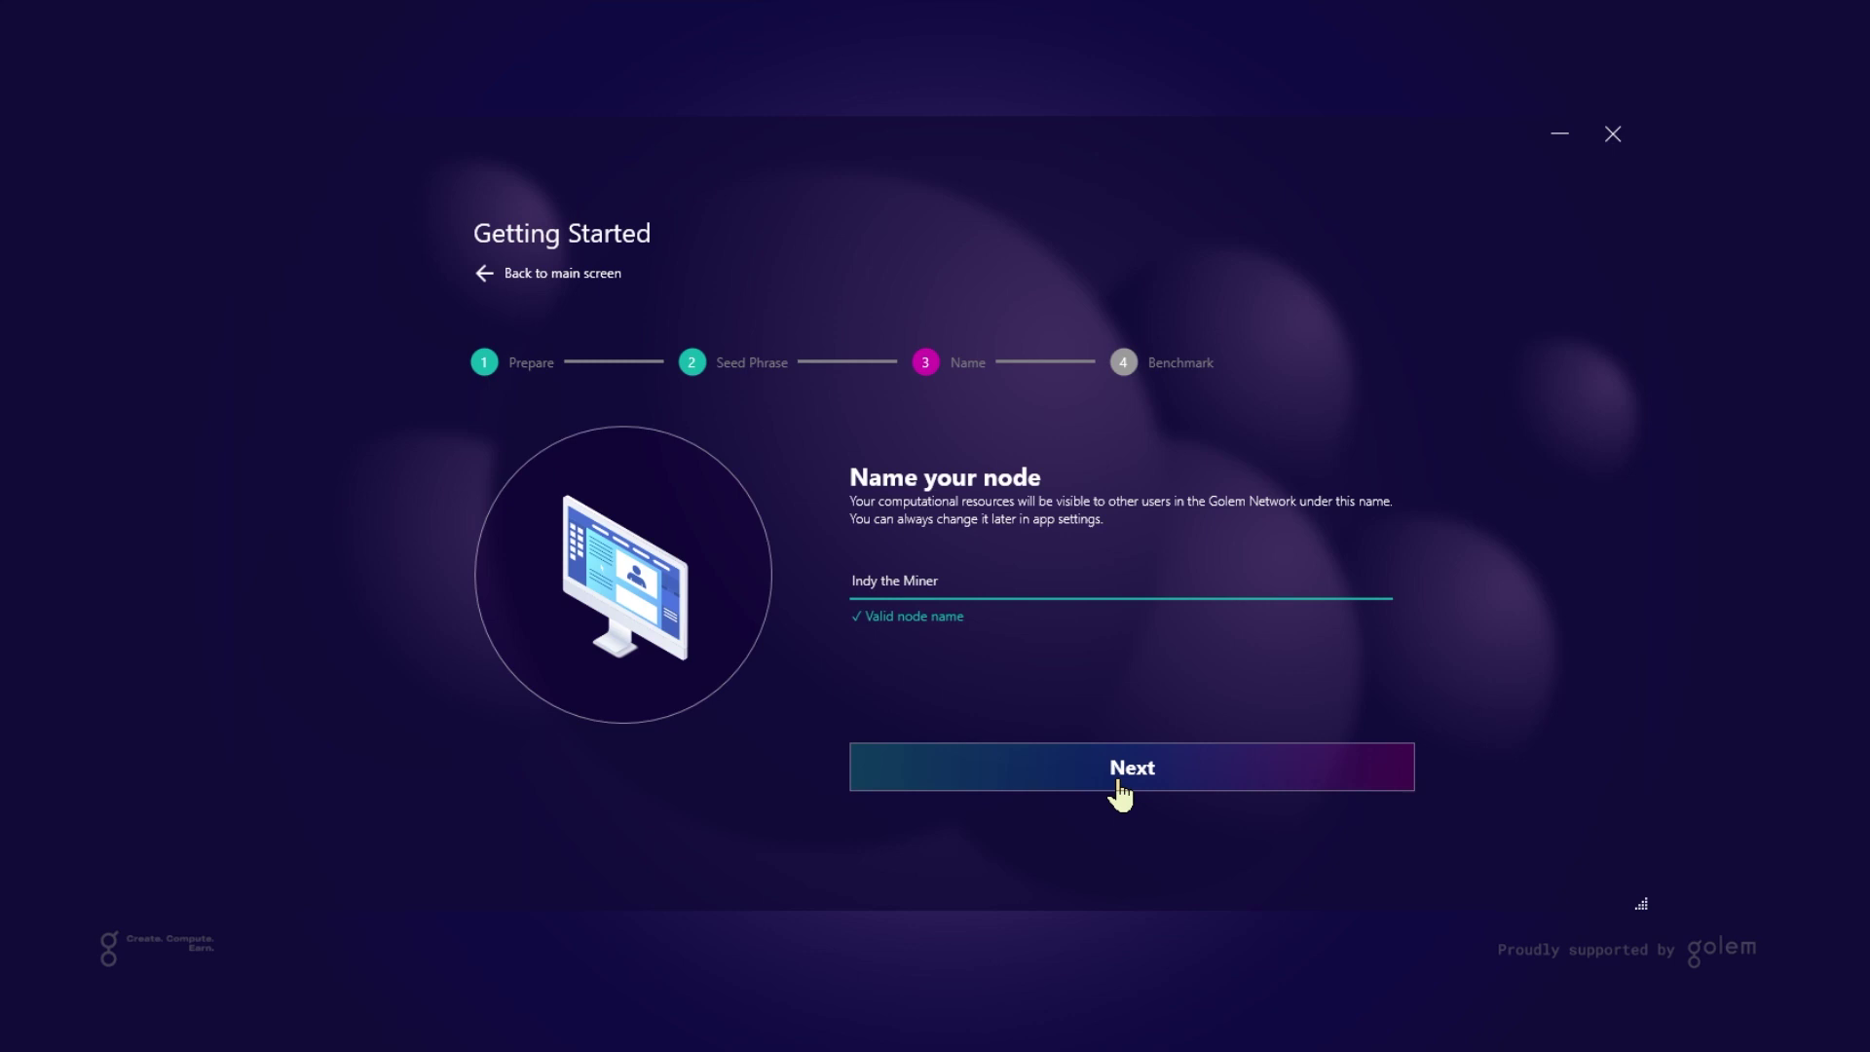
Benchmark the Quadro P5000, which rates 15.6 MH/s and $4.91/month
left_click(1222, 775)
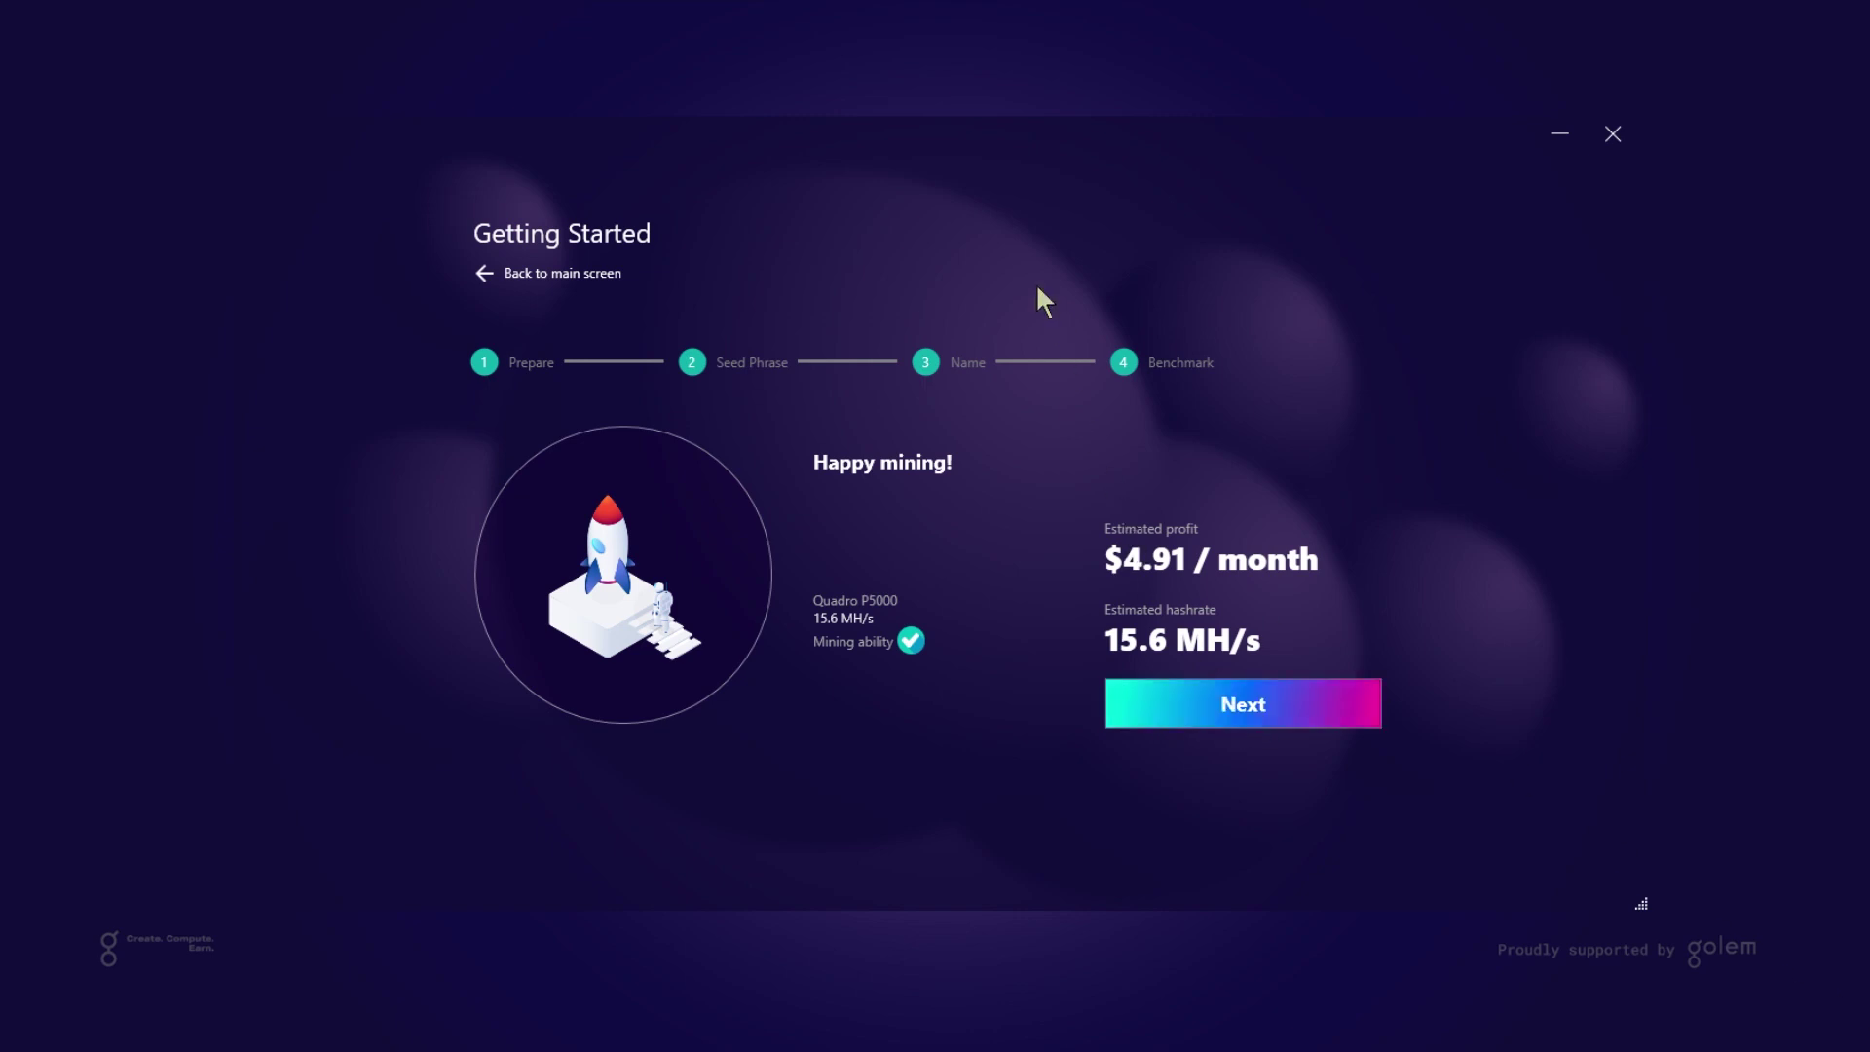
Go back and choose the expert path with an existing wallet
left_click(582, 276)
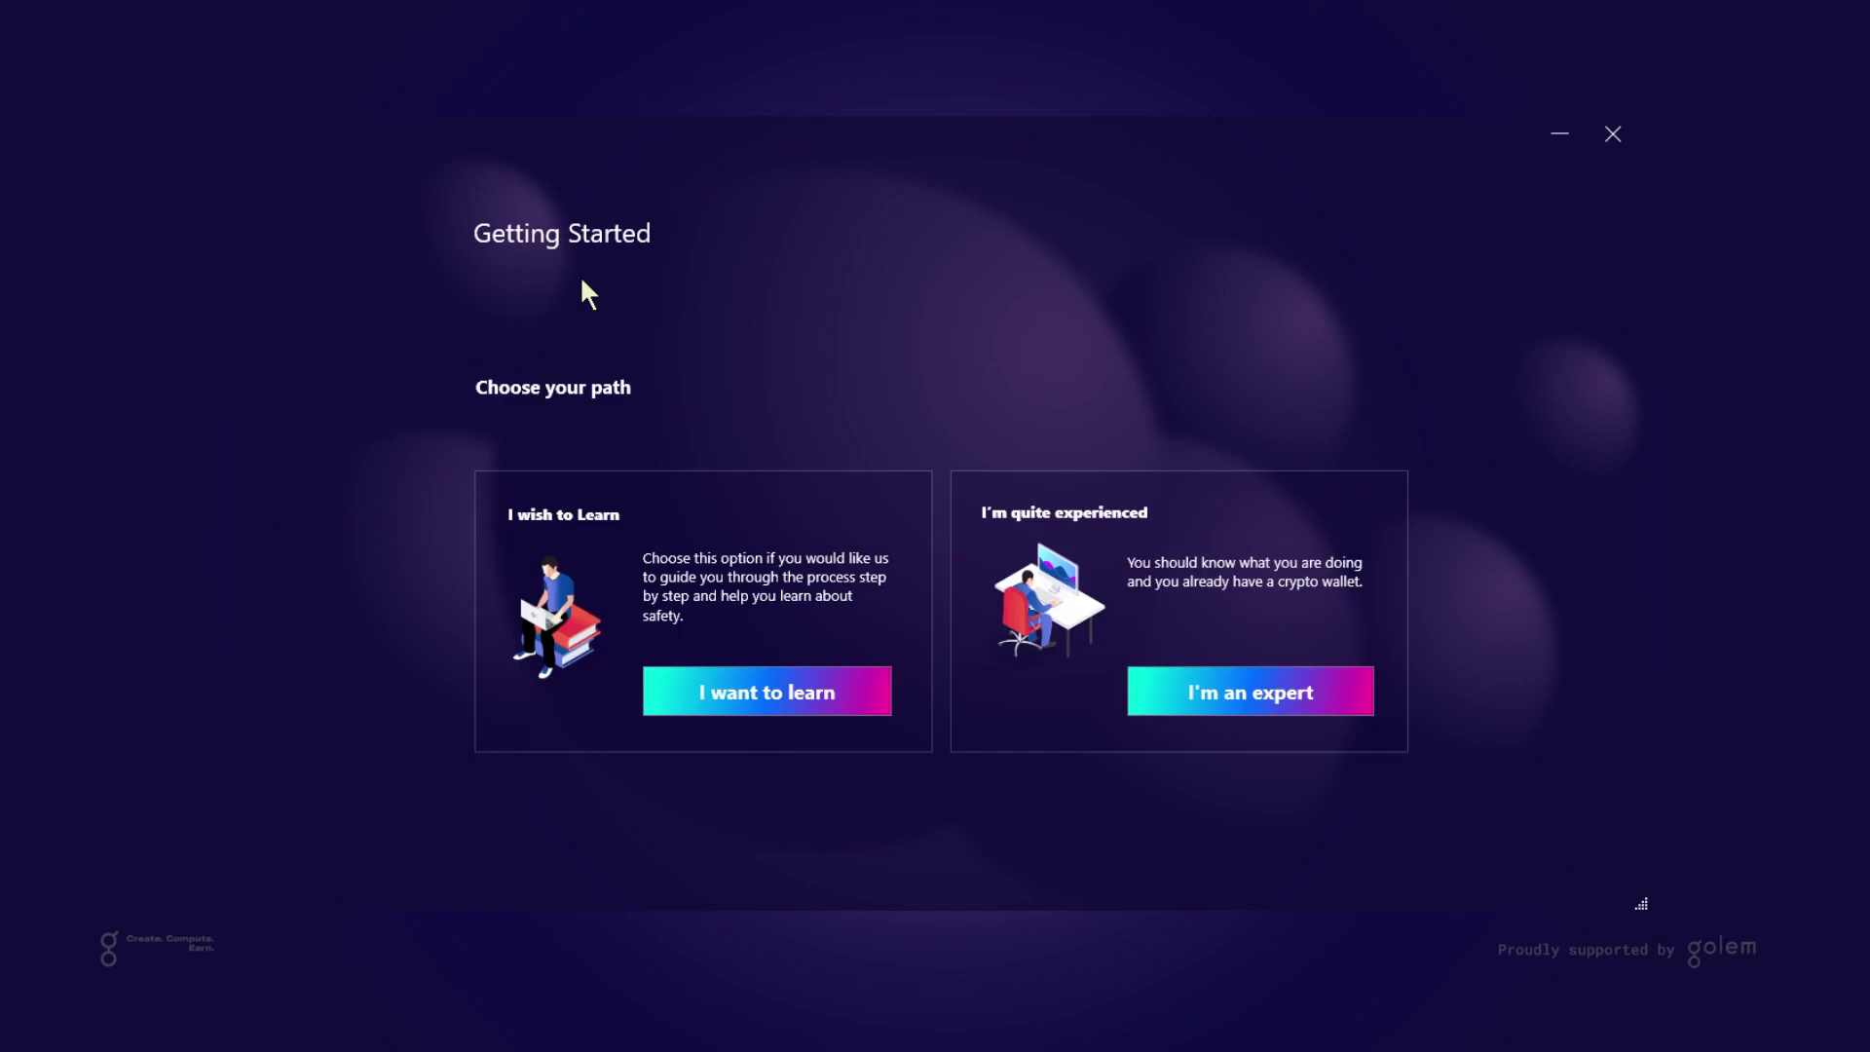
left_click(1189, 699)
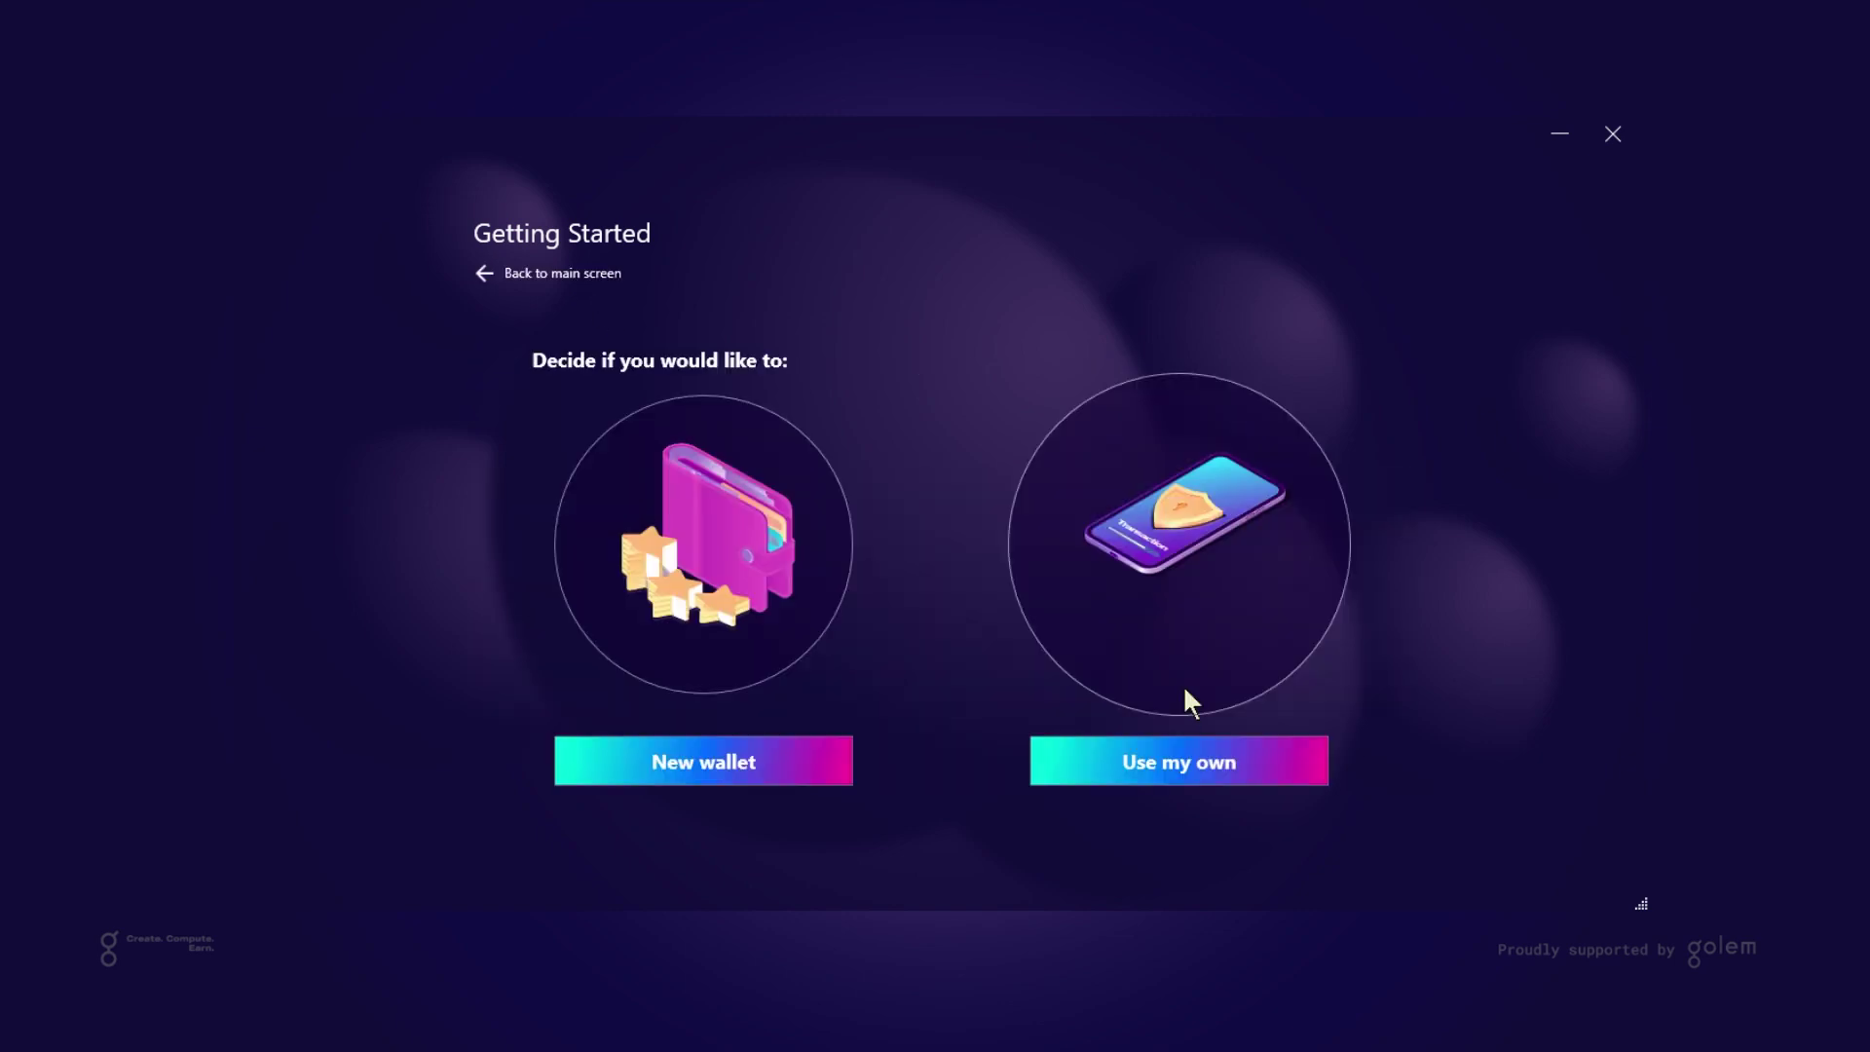
left_click(1244, 773)
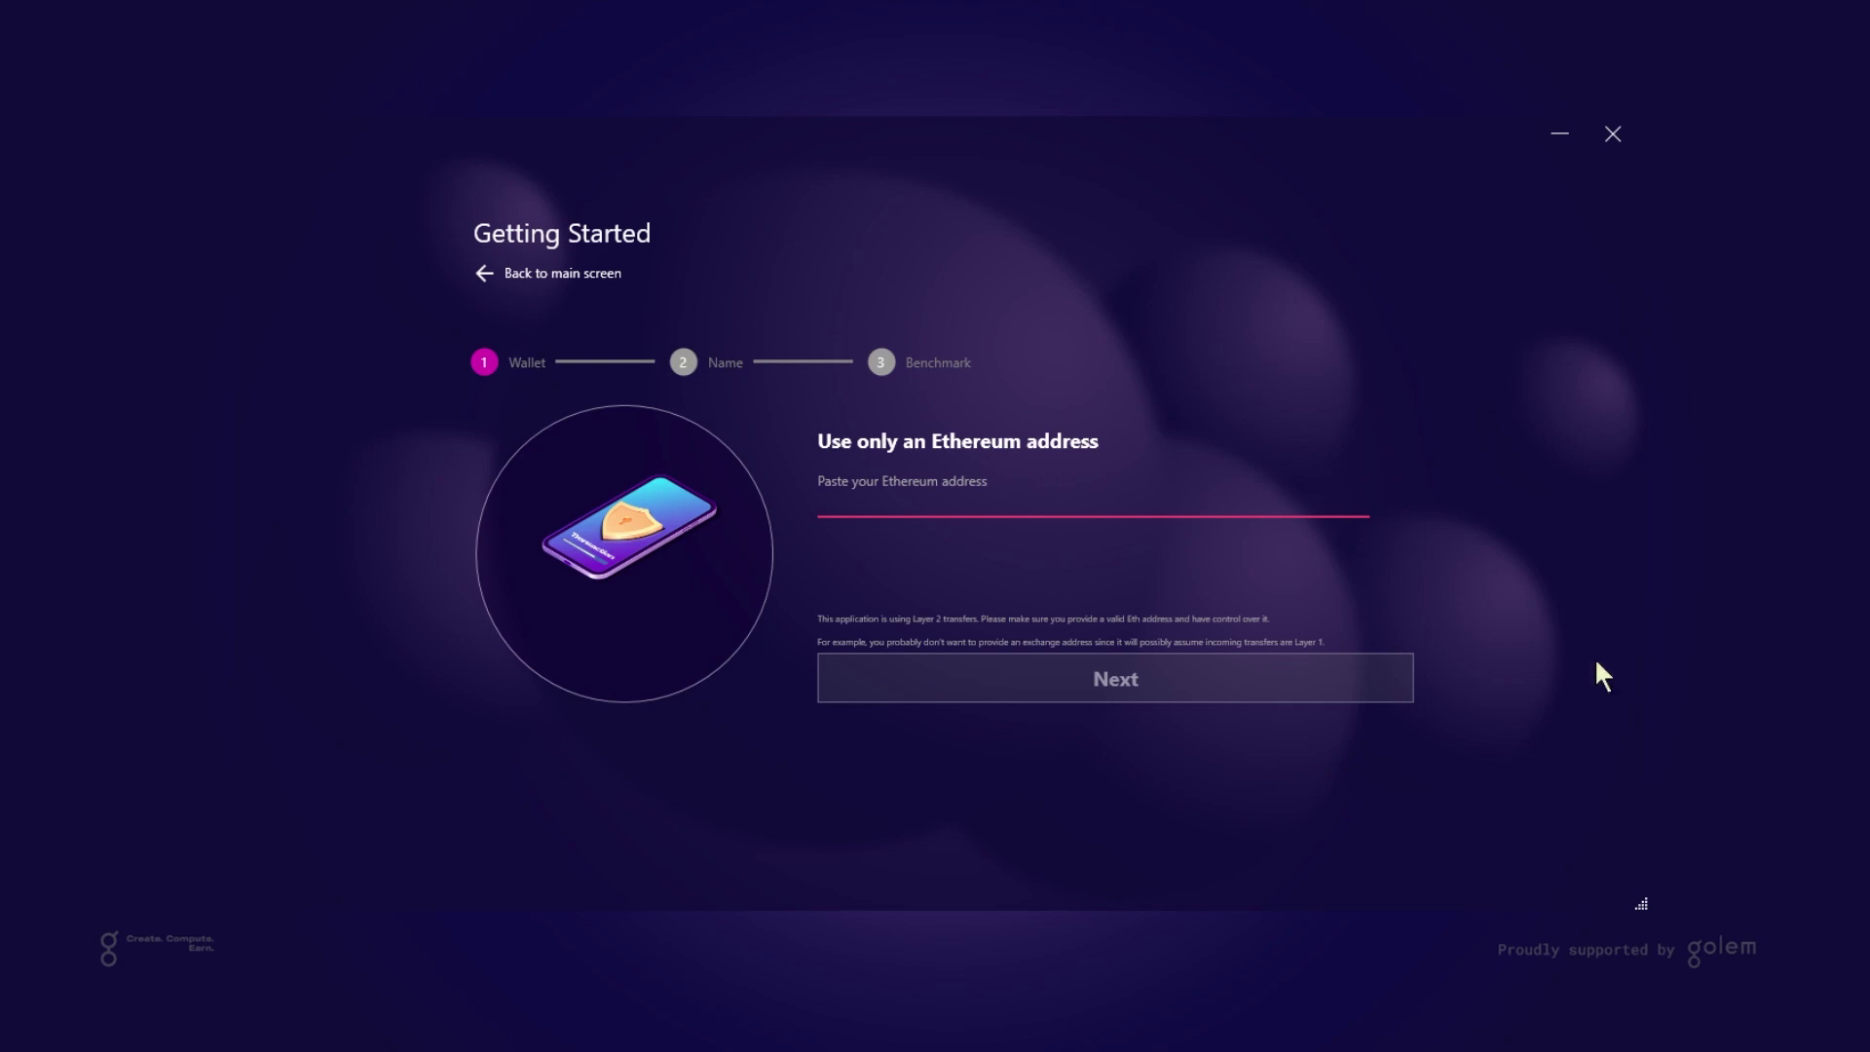
Paste the Ethereum wallet address and confirm it
left_click(1072, 491)
type("0xDFB63C85055a596ee8B1e3316b48f09E508d6452")
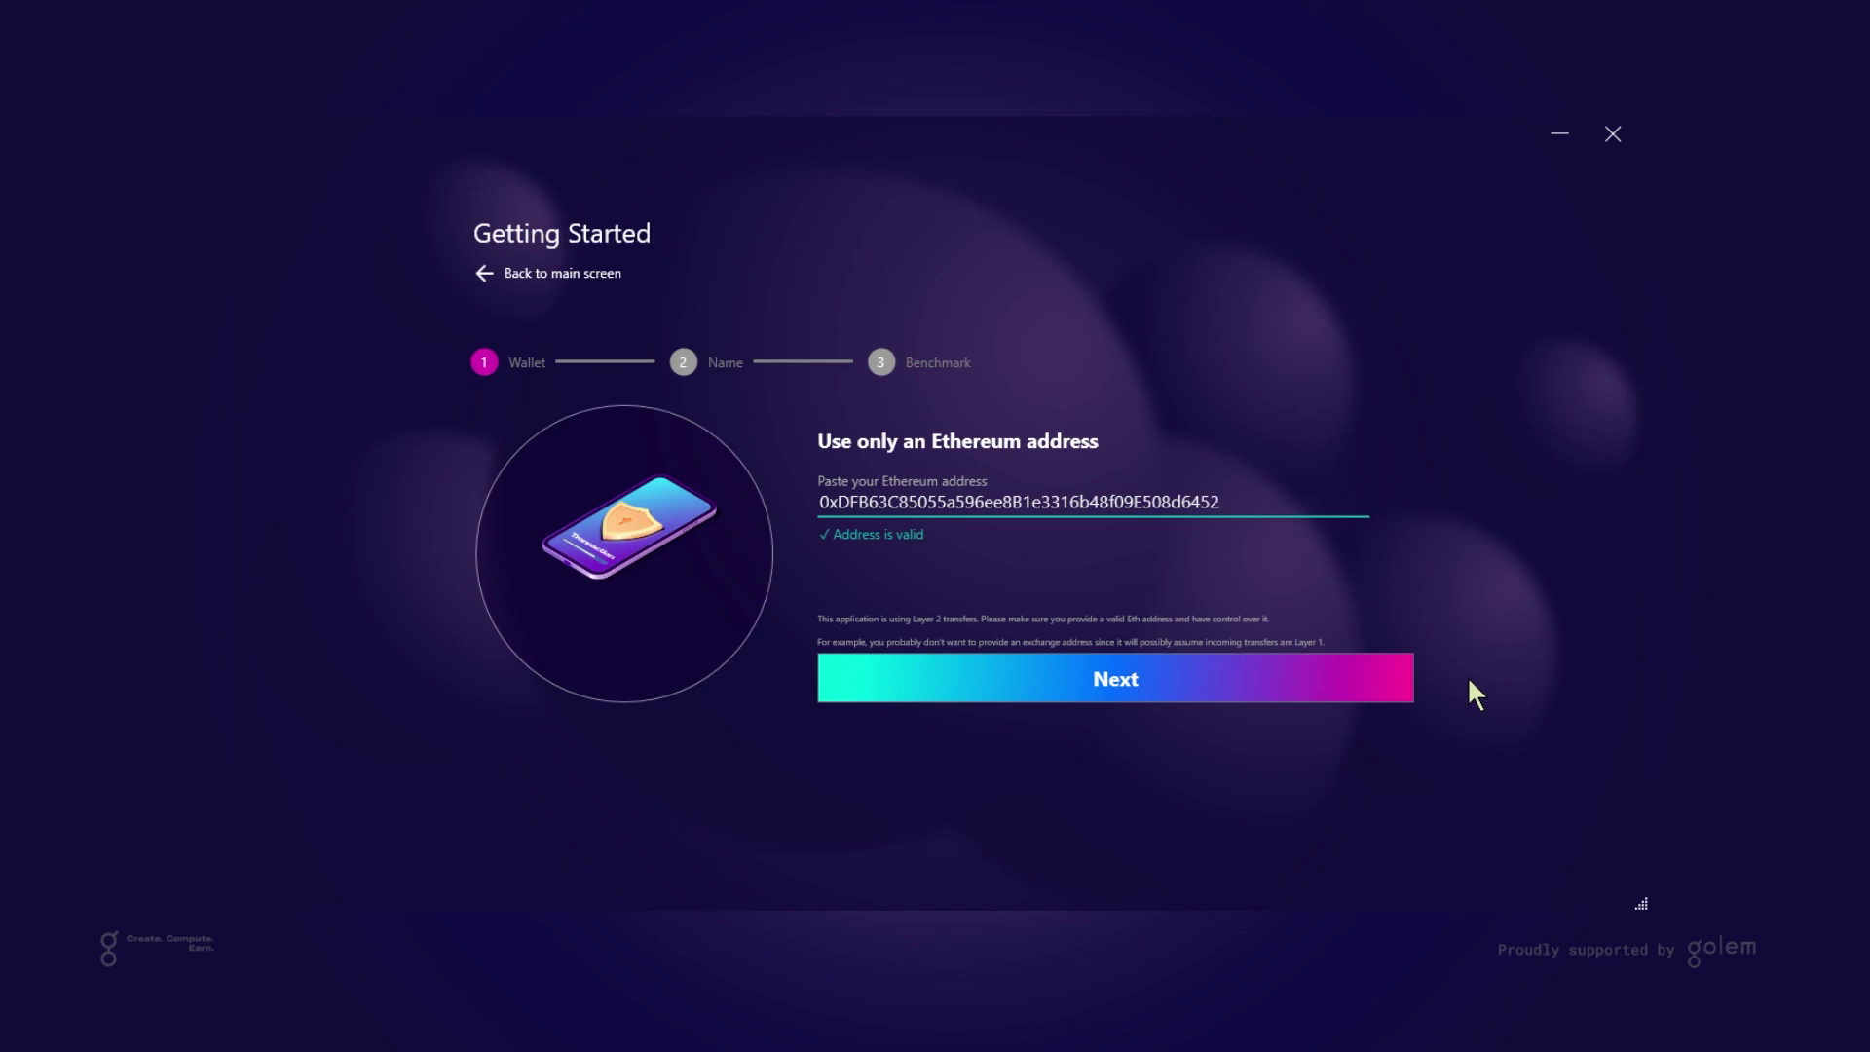
left_click(1372, 684)
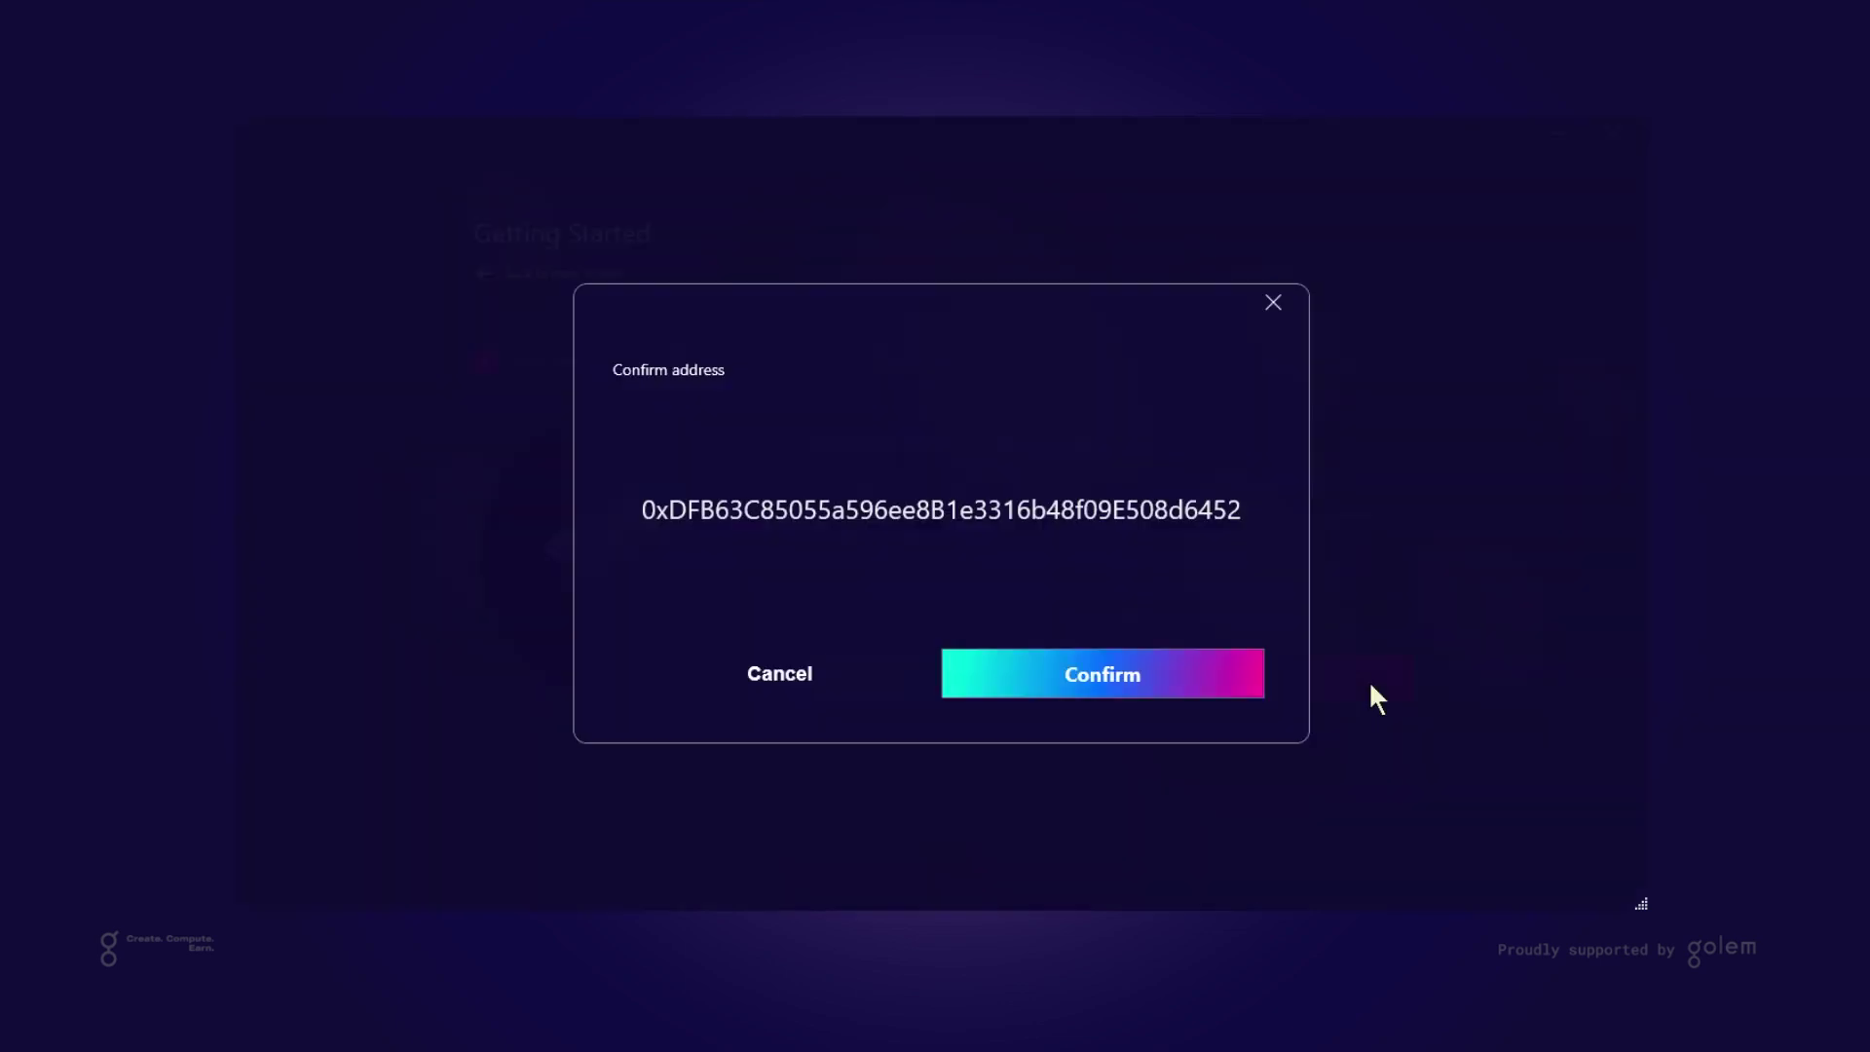
left_click(1199, 687)
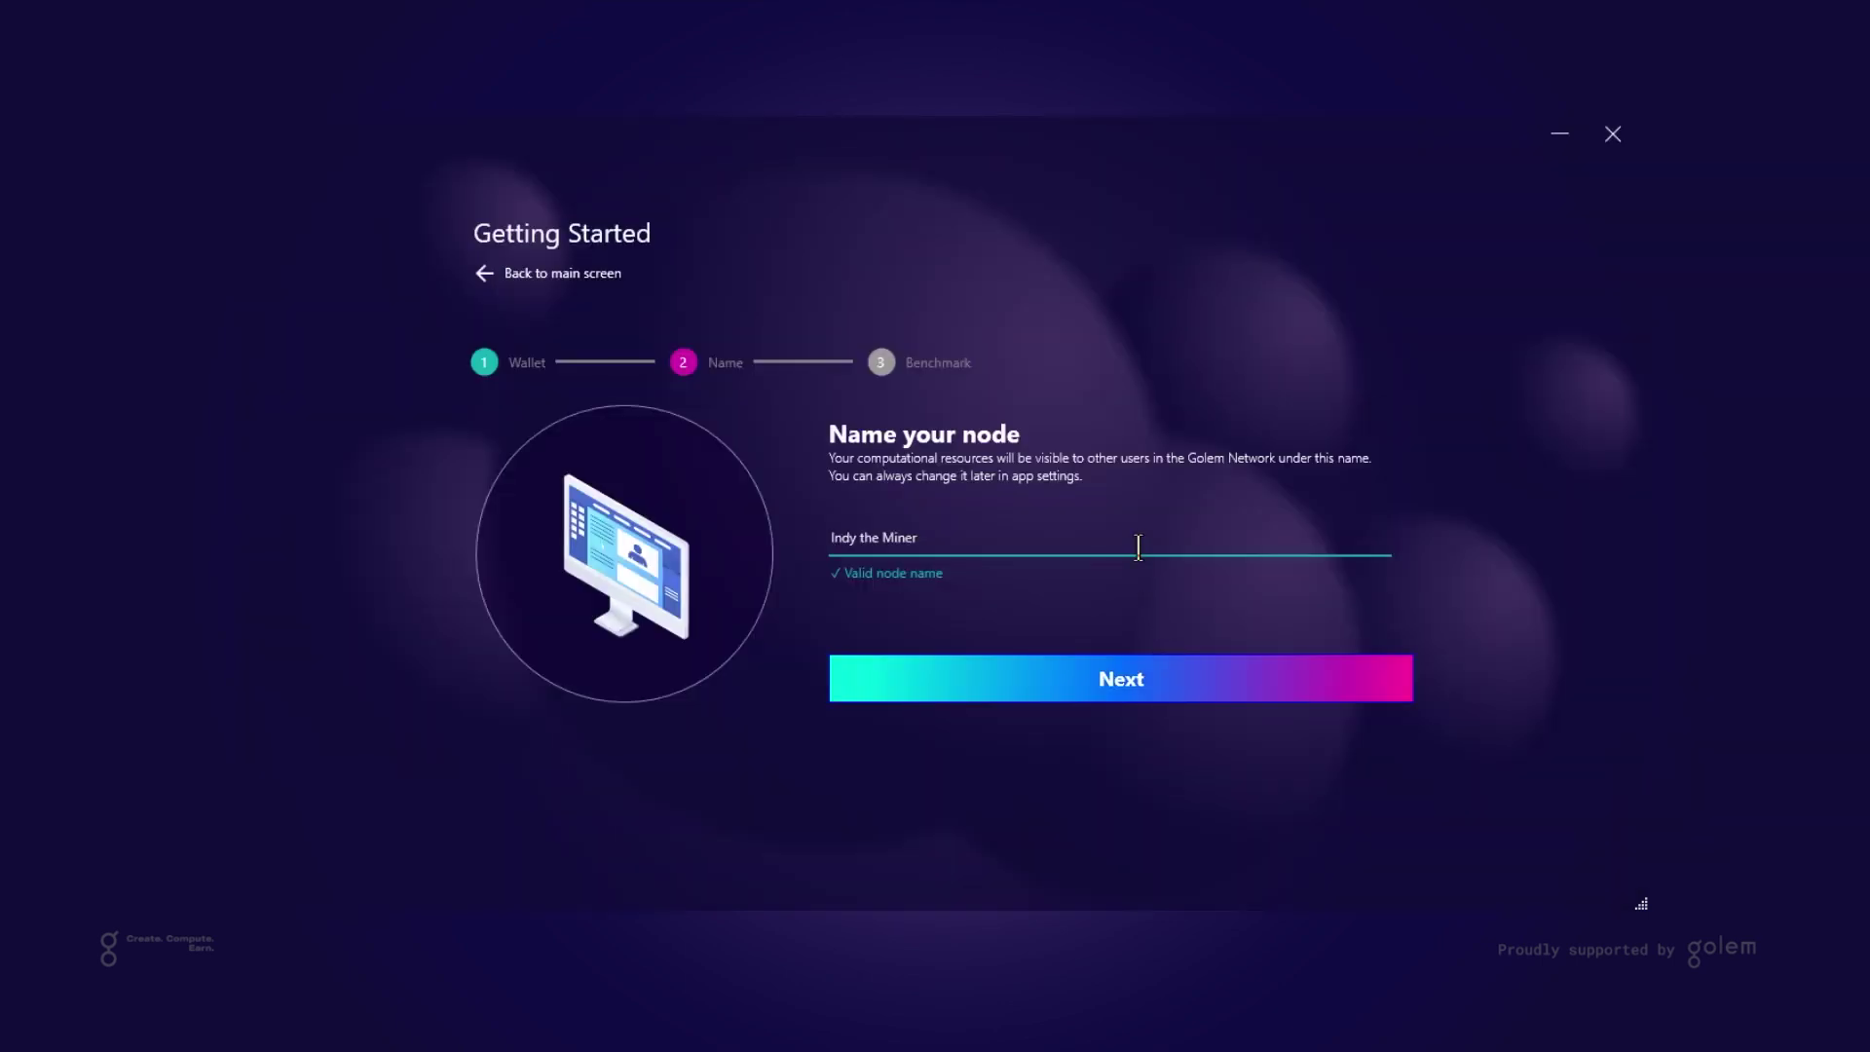
Accept the node name and benchmark the GPU at 15.6 MH/s, about $4.90/month
left_click(1122, 680)
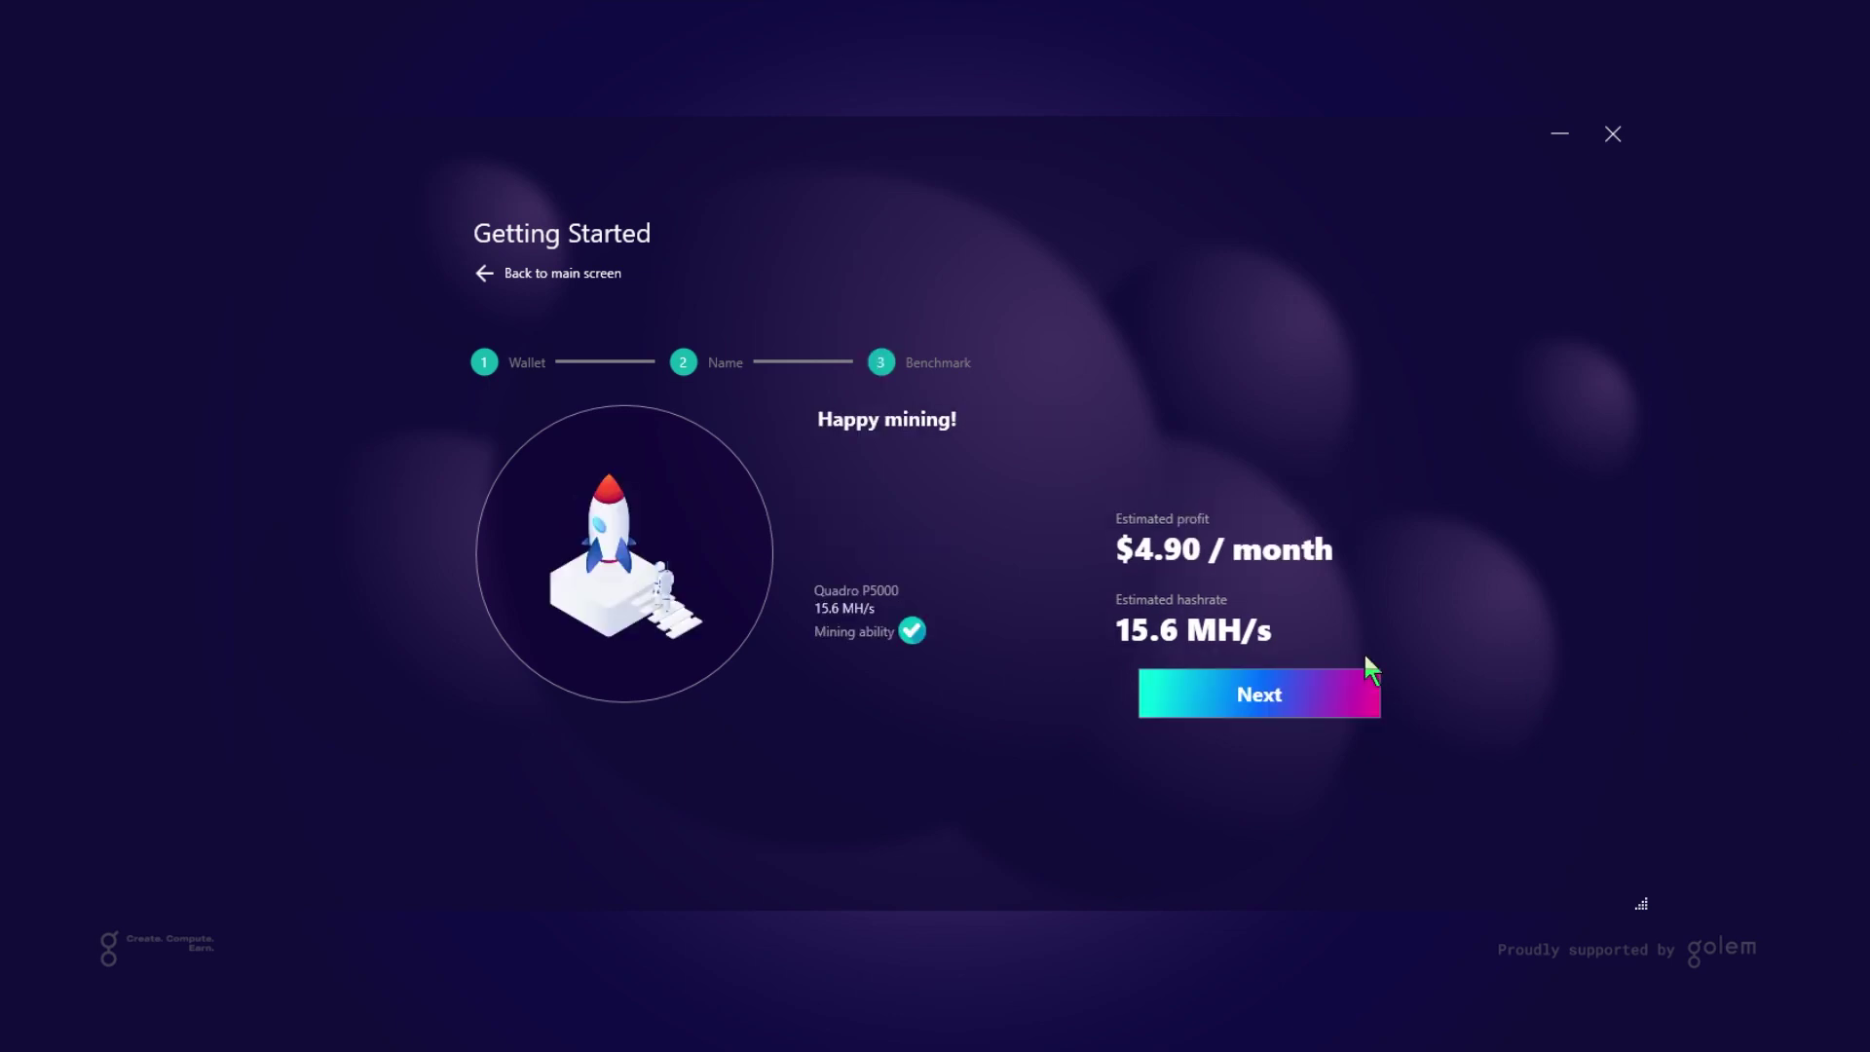
Leave the benchmark results to open the Dashboard showing GPU Mining at 15.2 MH/s
left_click(1361, 710)
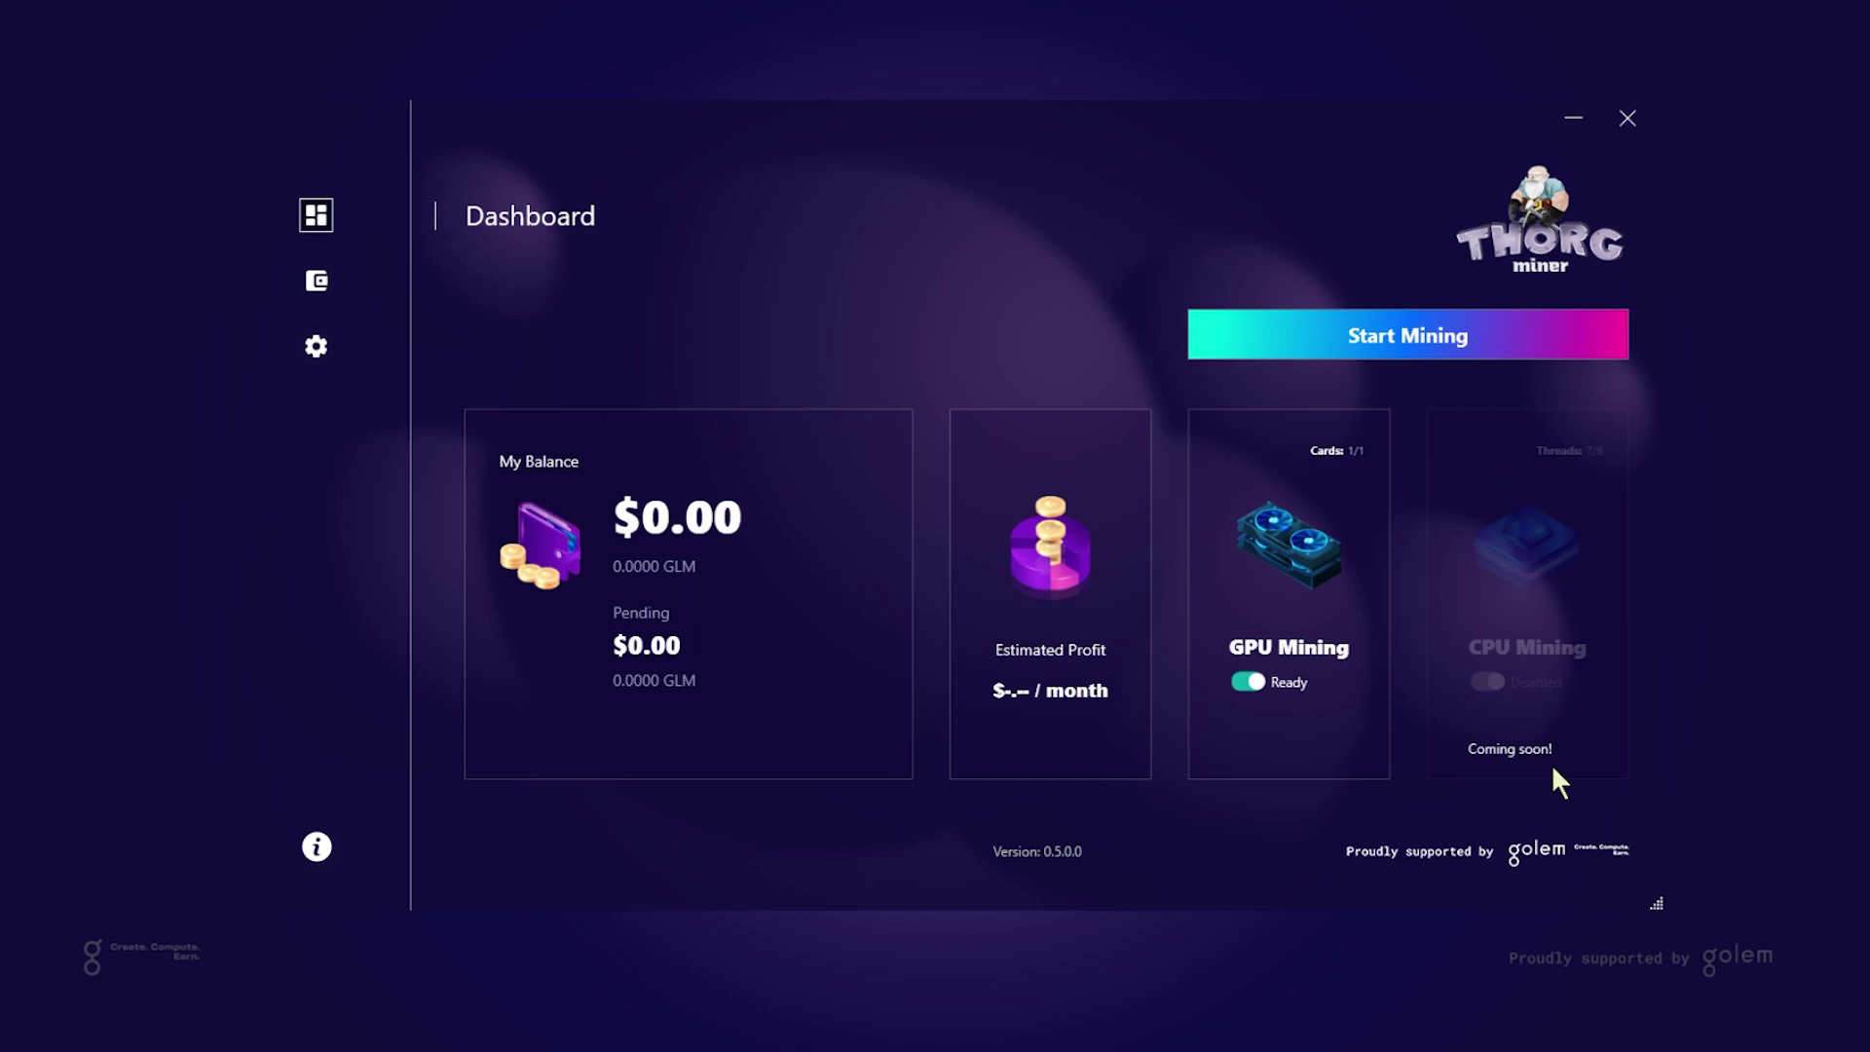
Start GPU mining from the Dashboard until the status reads mining at 15.2 MH/s
mouse_move(1301, 779)
left_click(1392, 346)
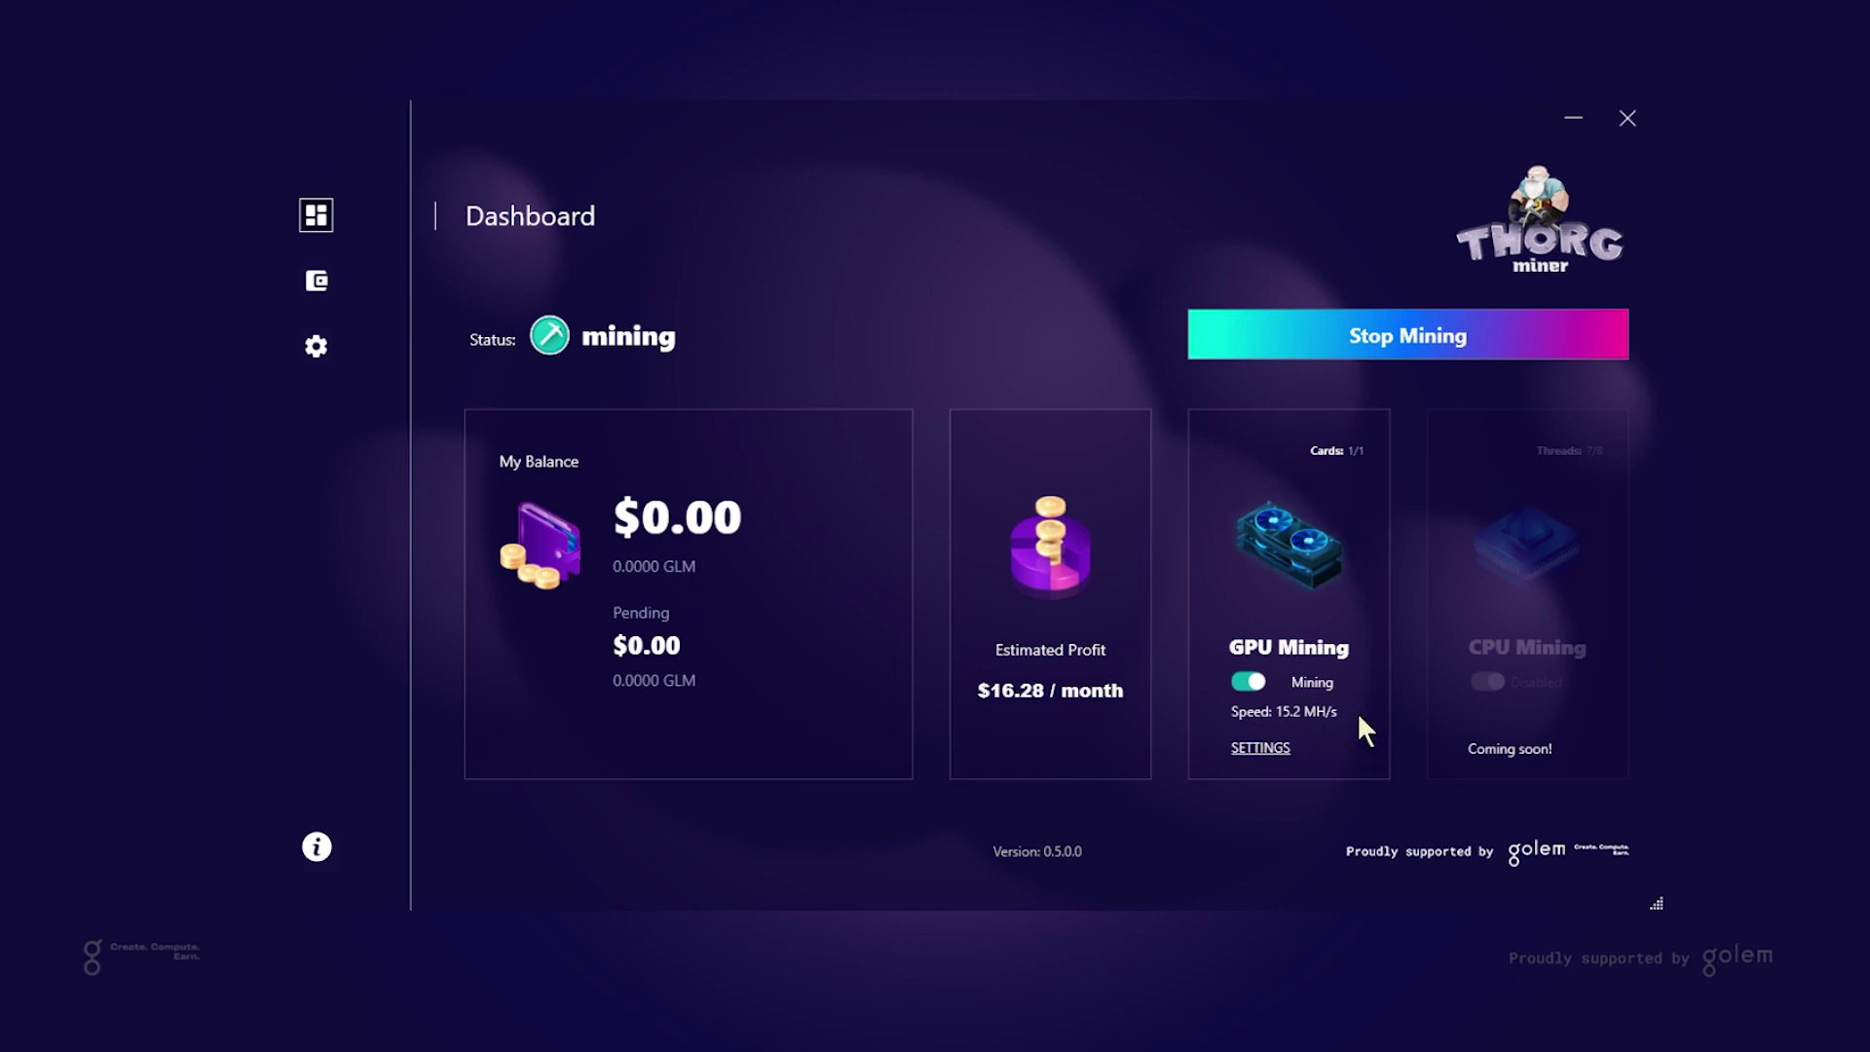
Switch the Quadro P5000's GPU mining mode from Low to Maximum
left_click(1260, 748)
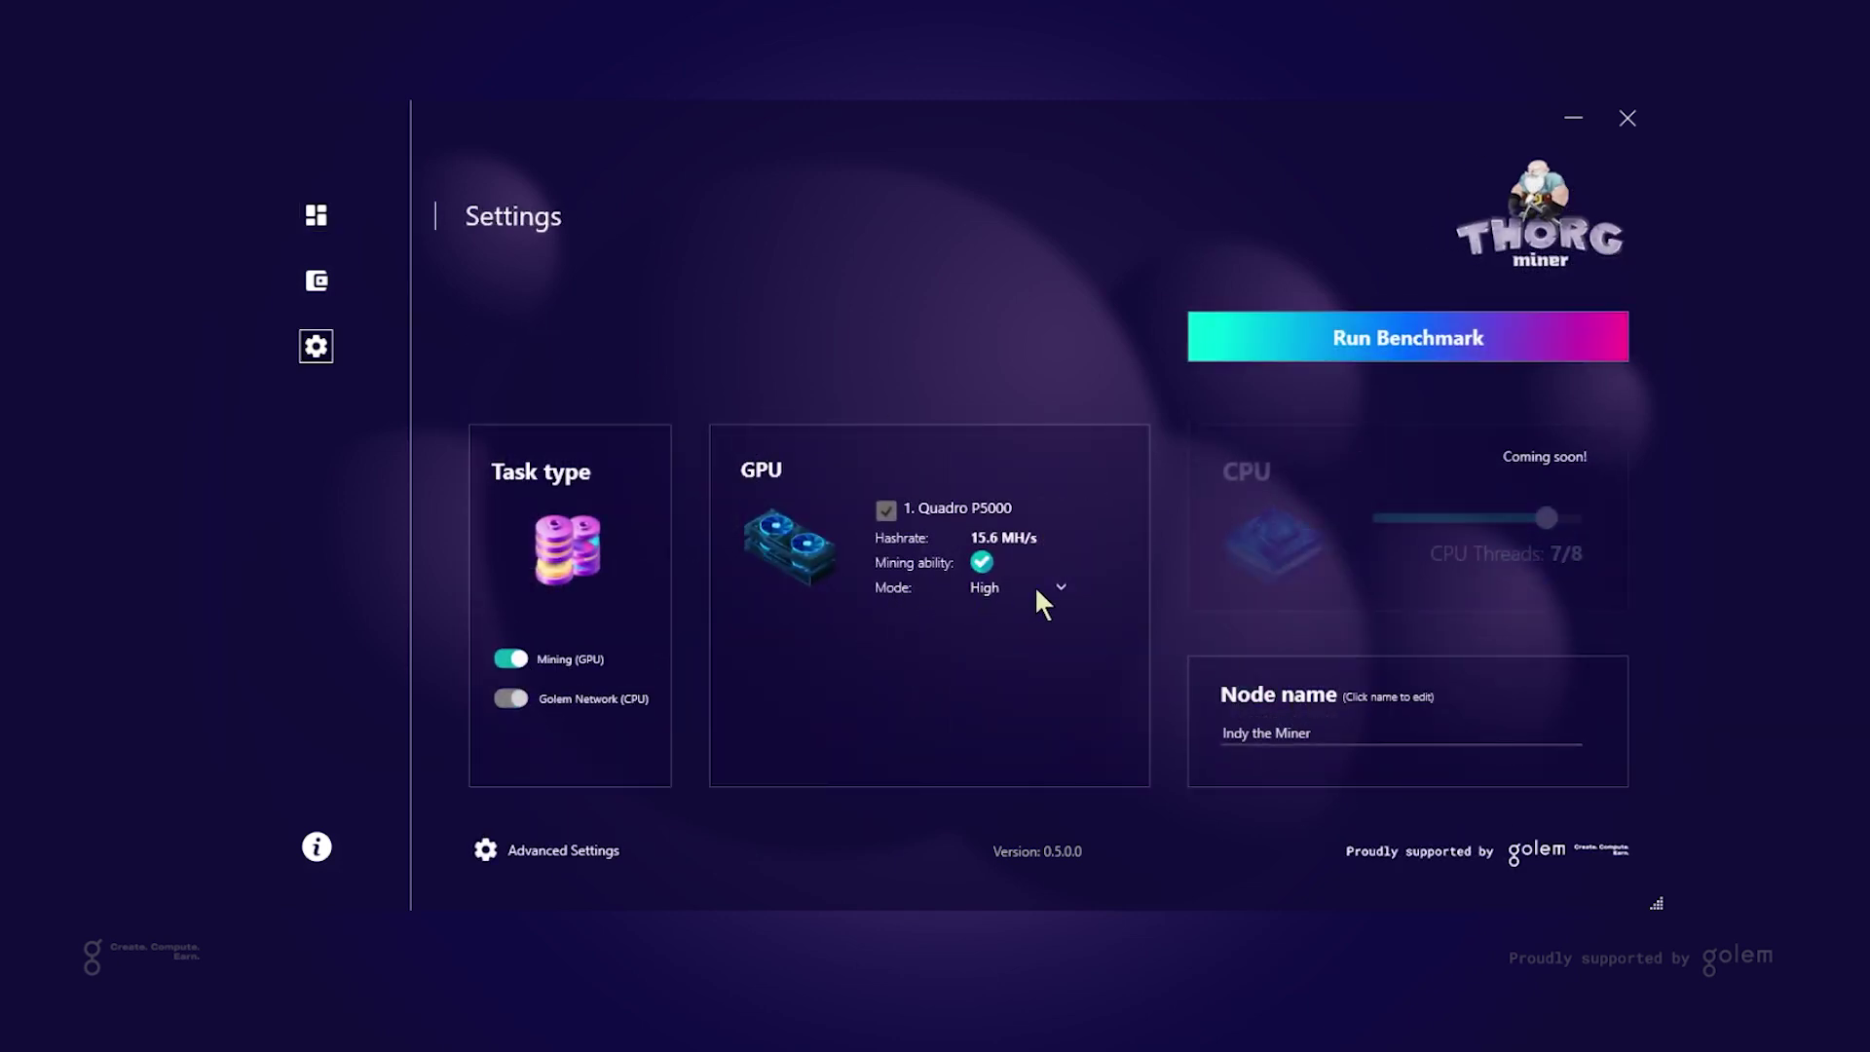
left_click(1059, 587)
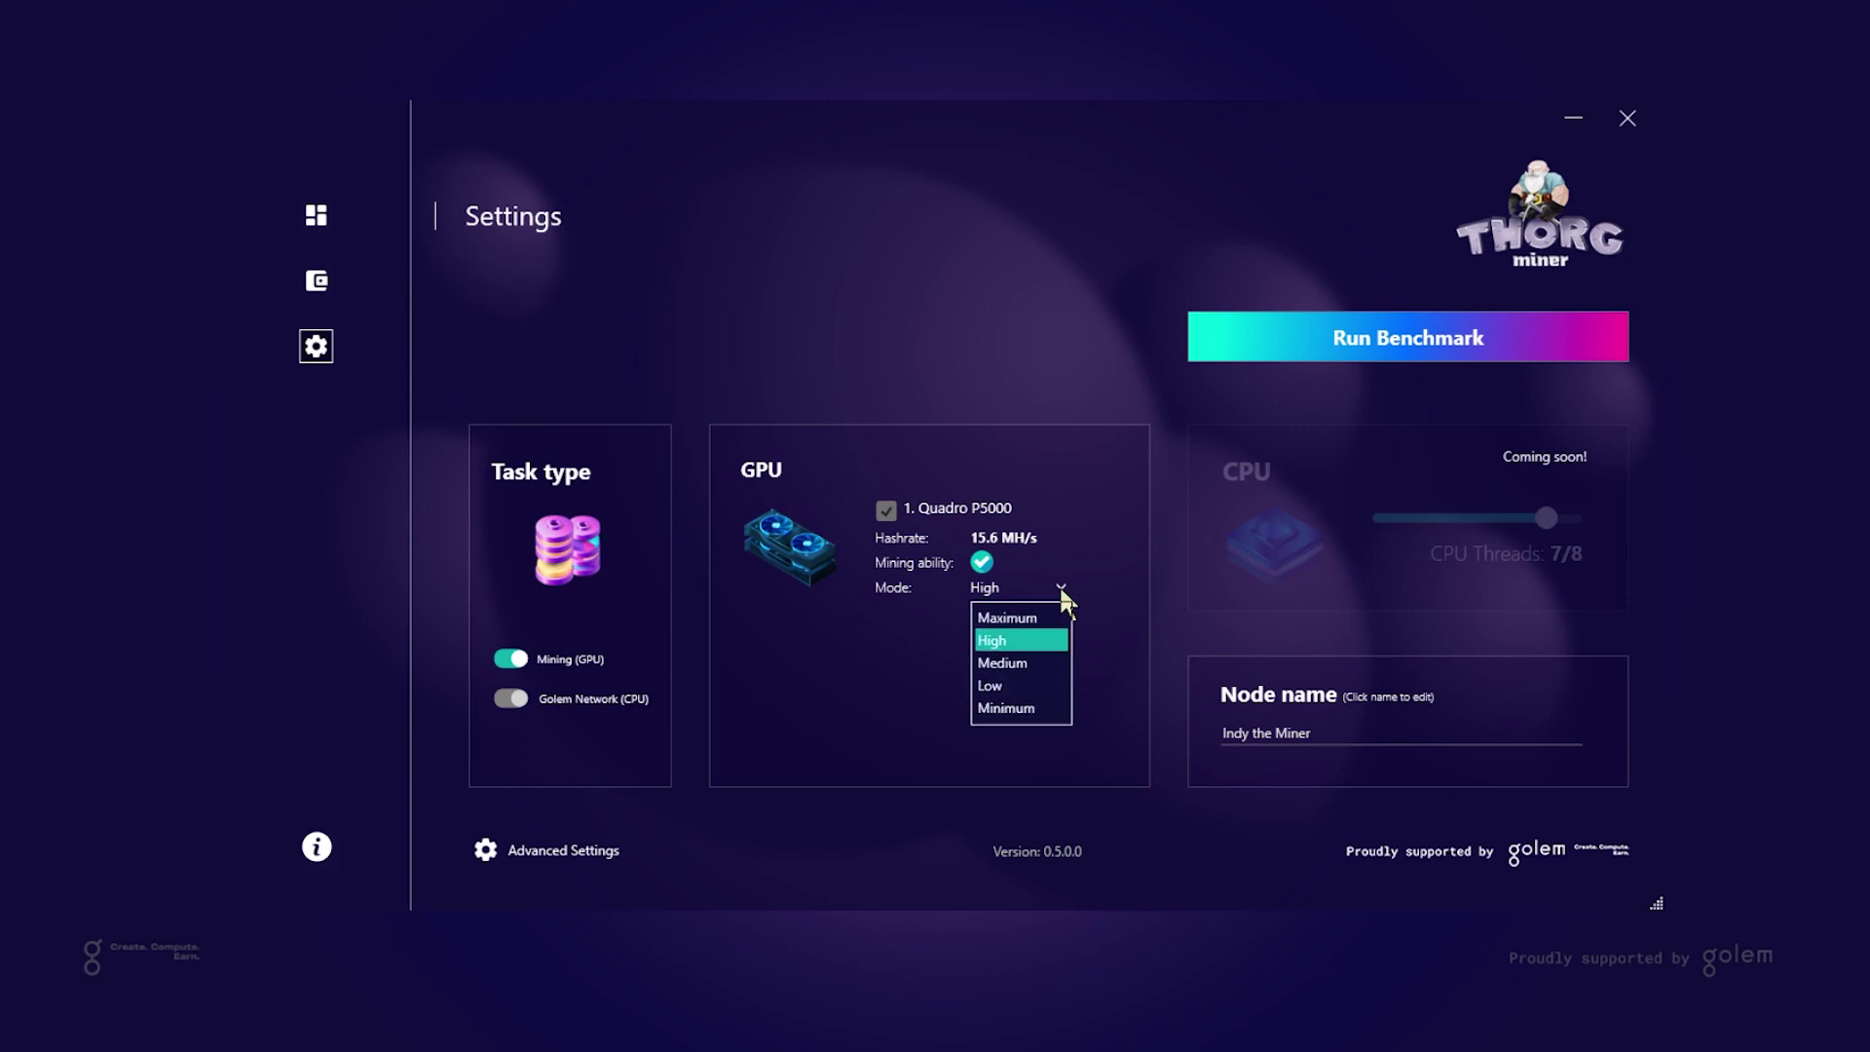
left_click(1012, 686)
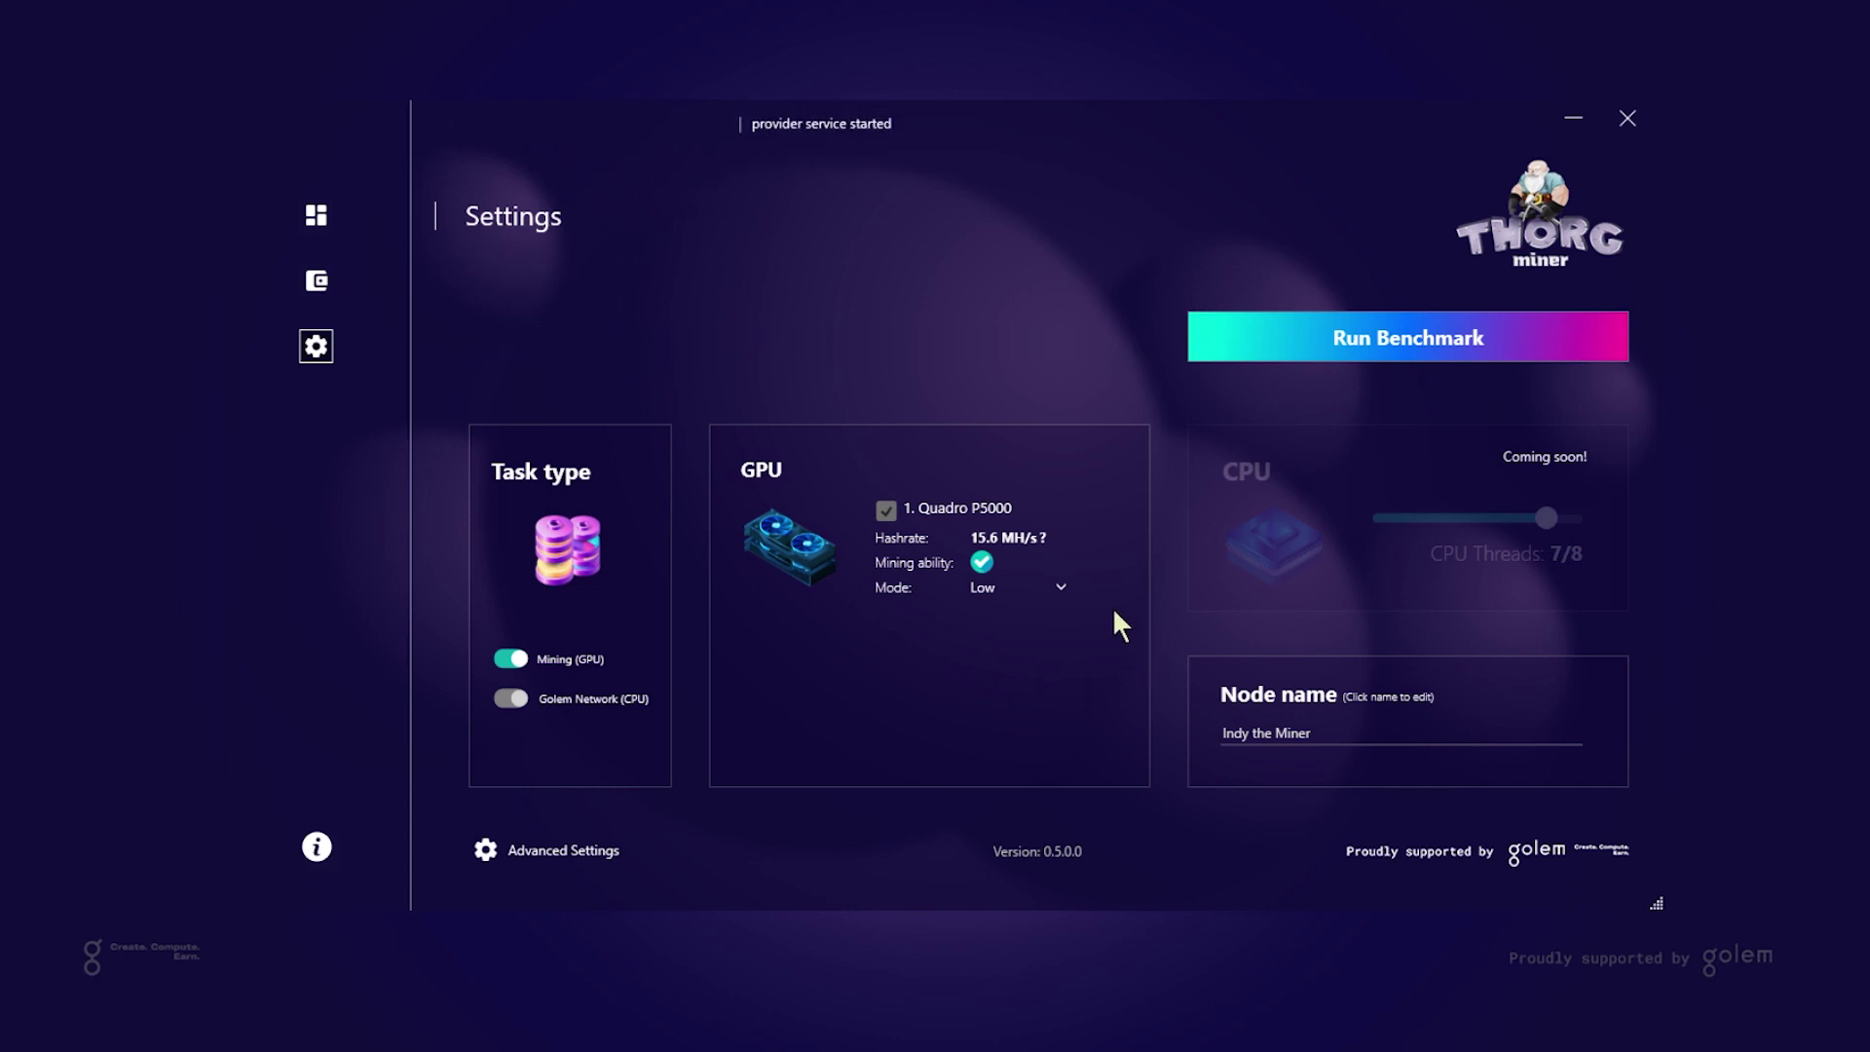
left_click(1064, 587)
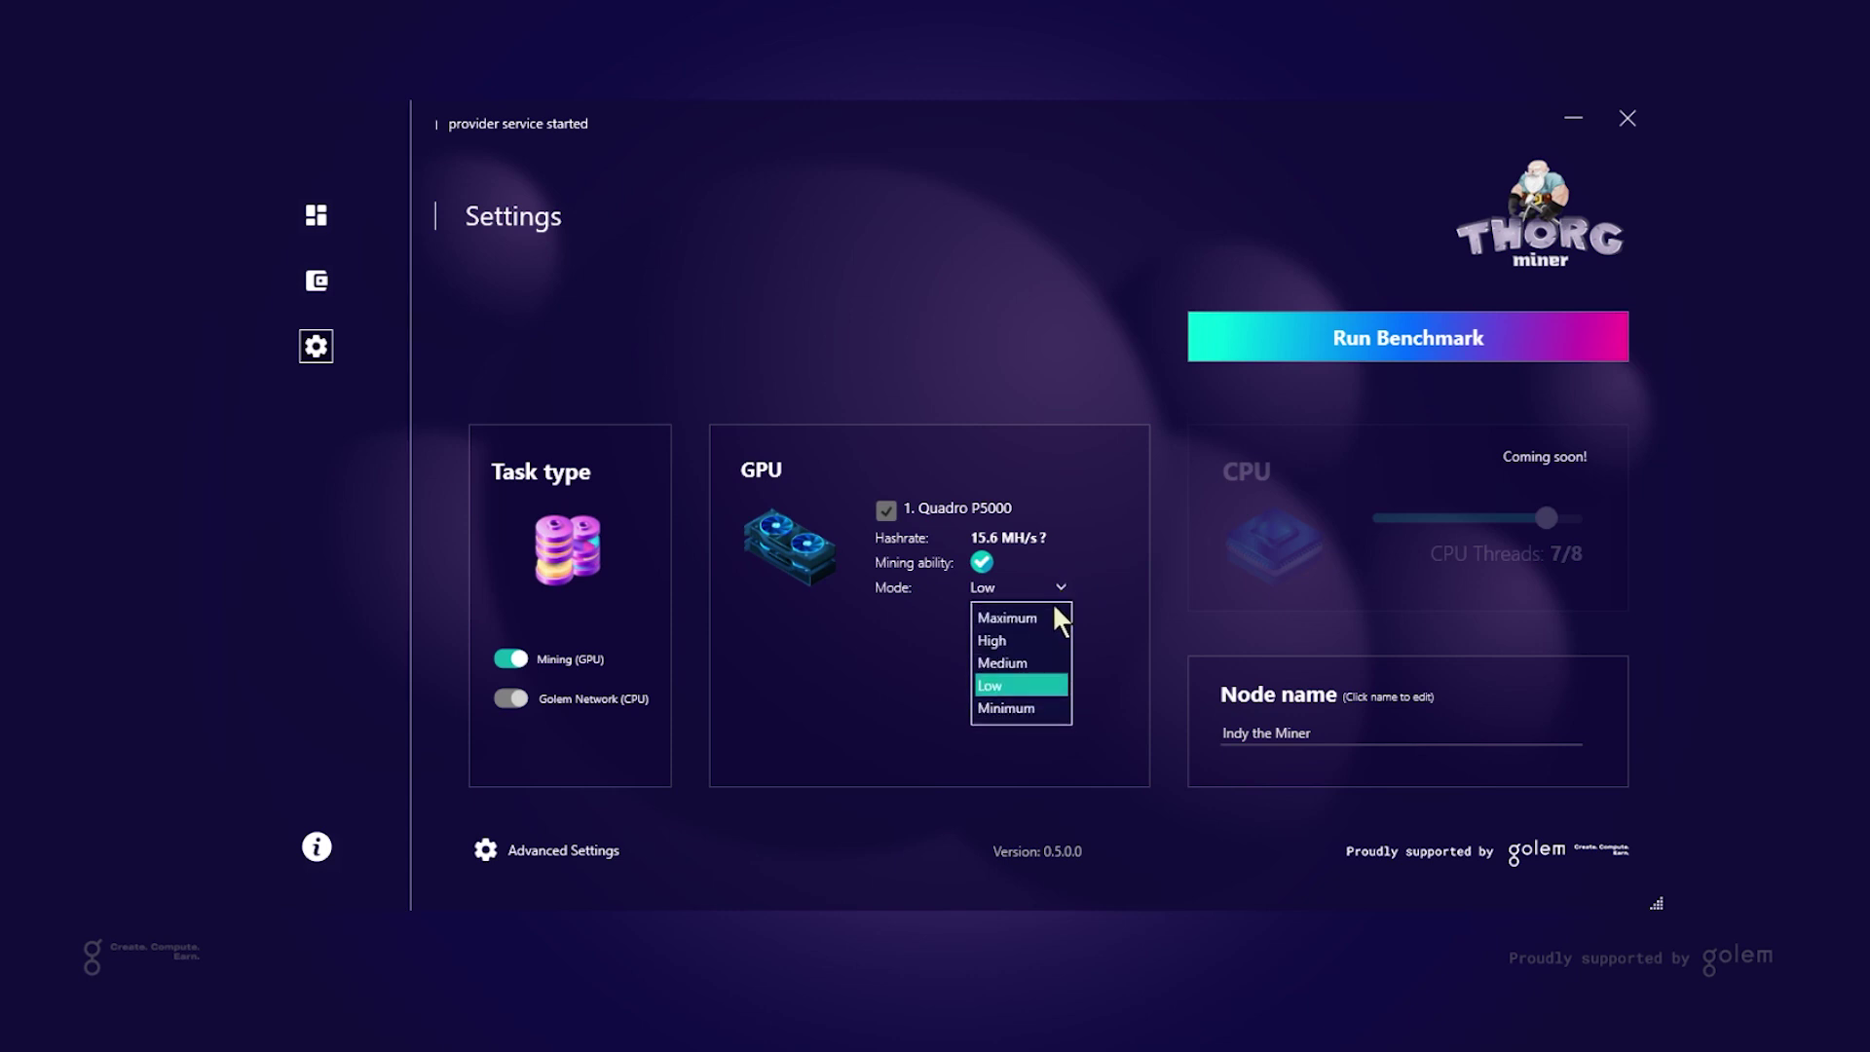
left_click(1030, 617)
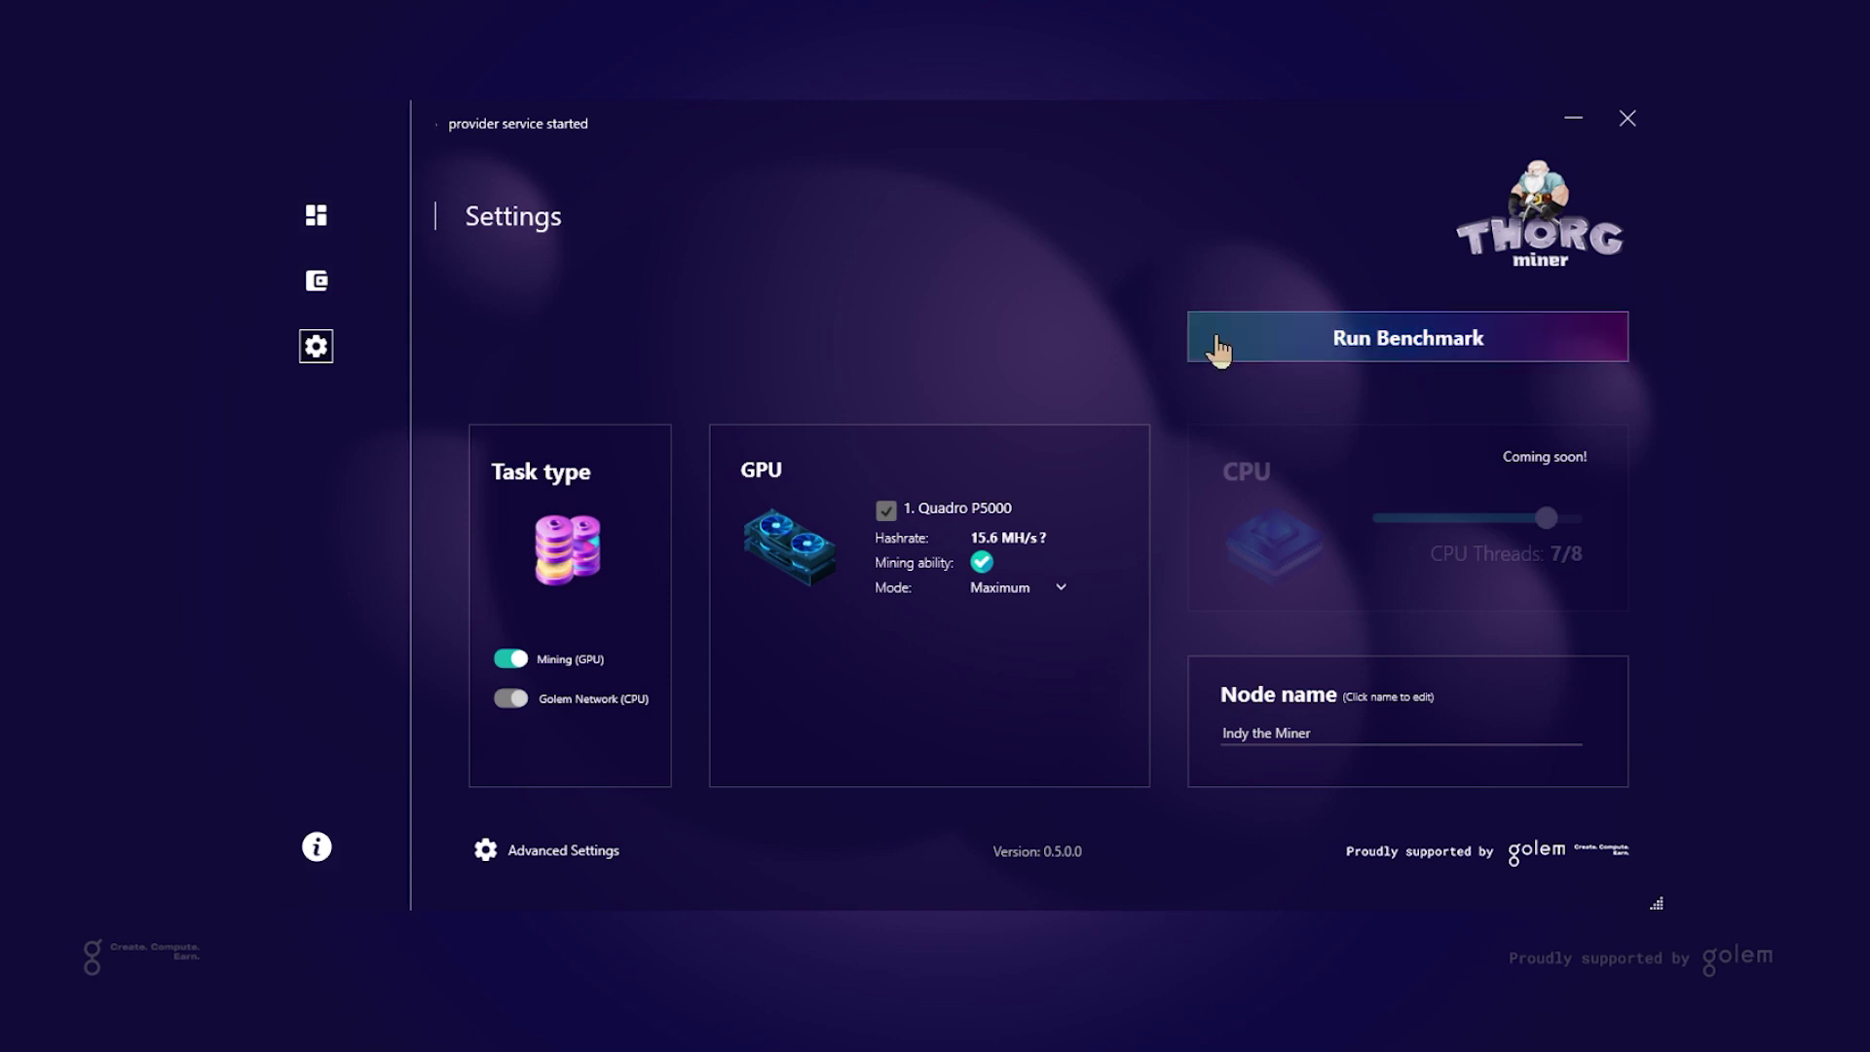
Skip the benchmark, rename the node to '123qwerty-_', and confirm version 0.5.0.0 is current
left_click(1532, 343)
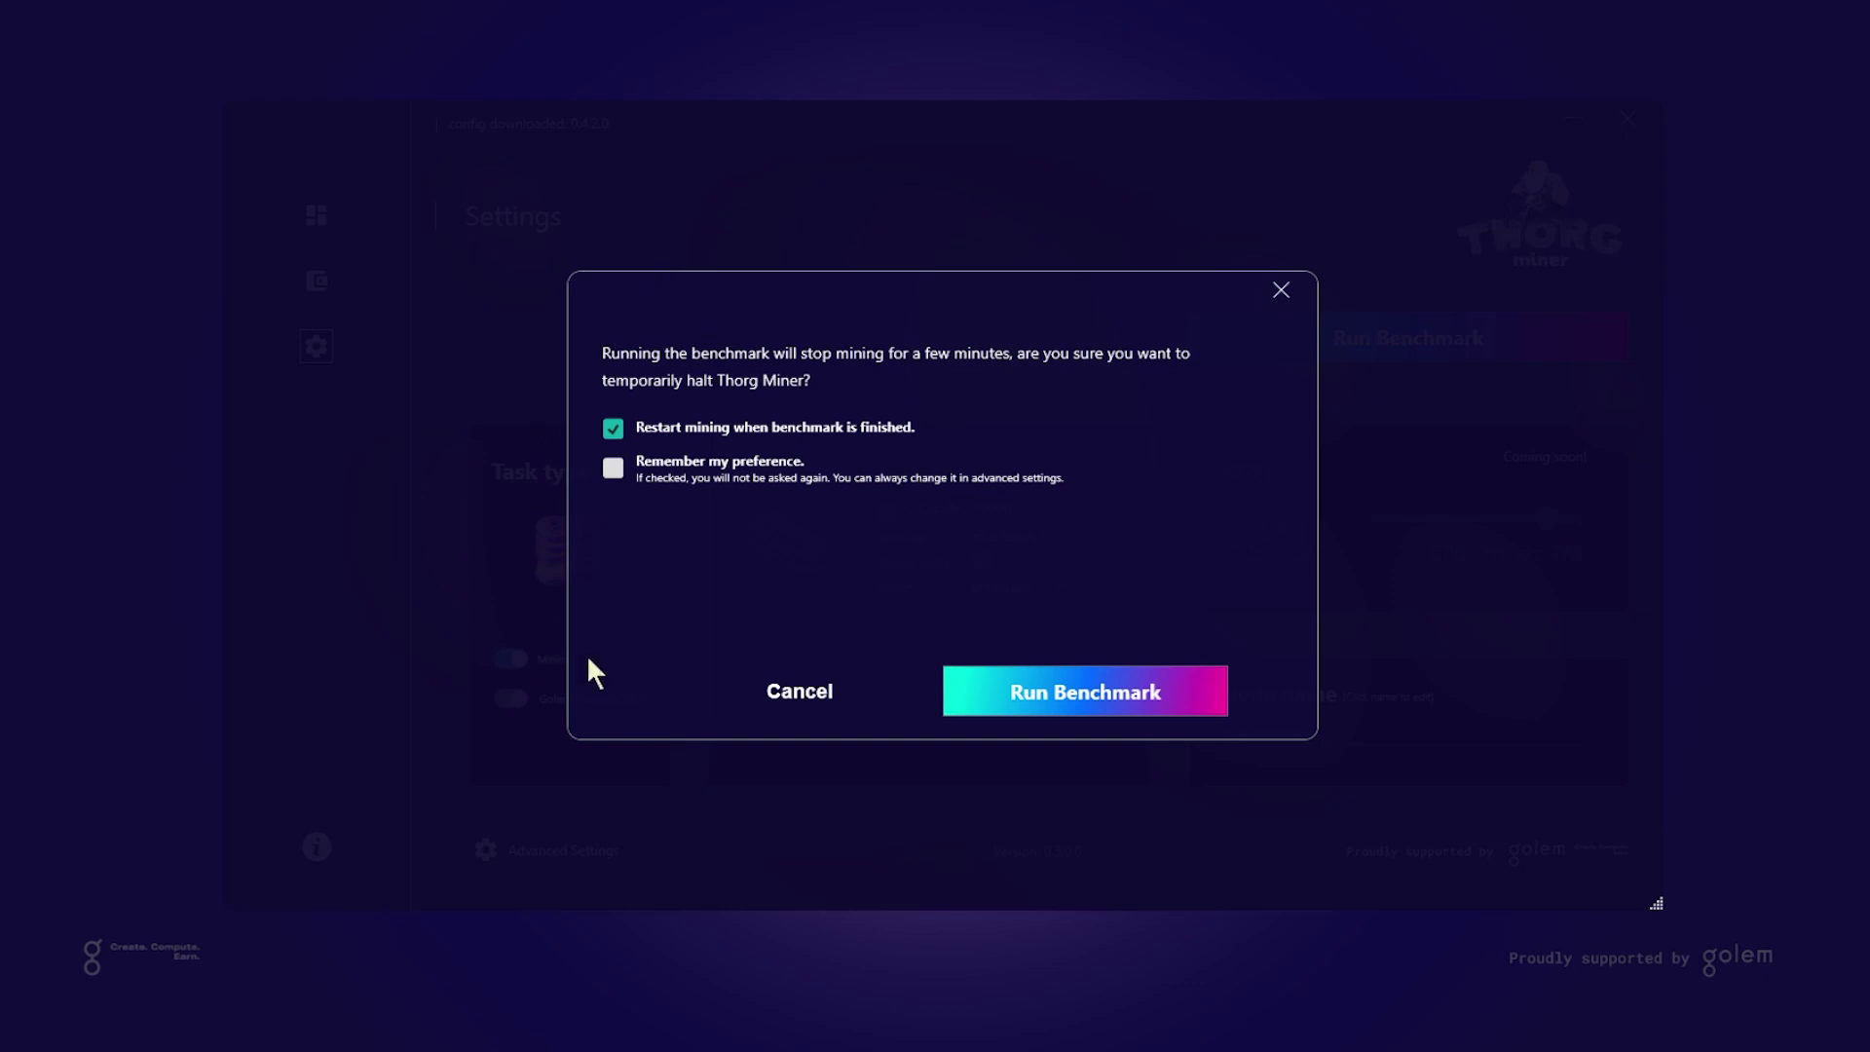
left_click(1278, 288)
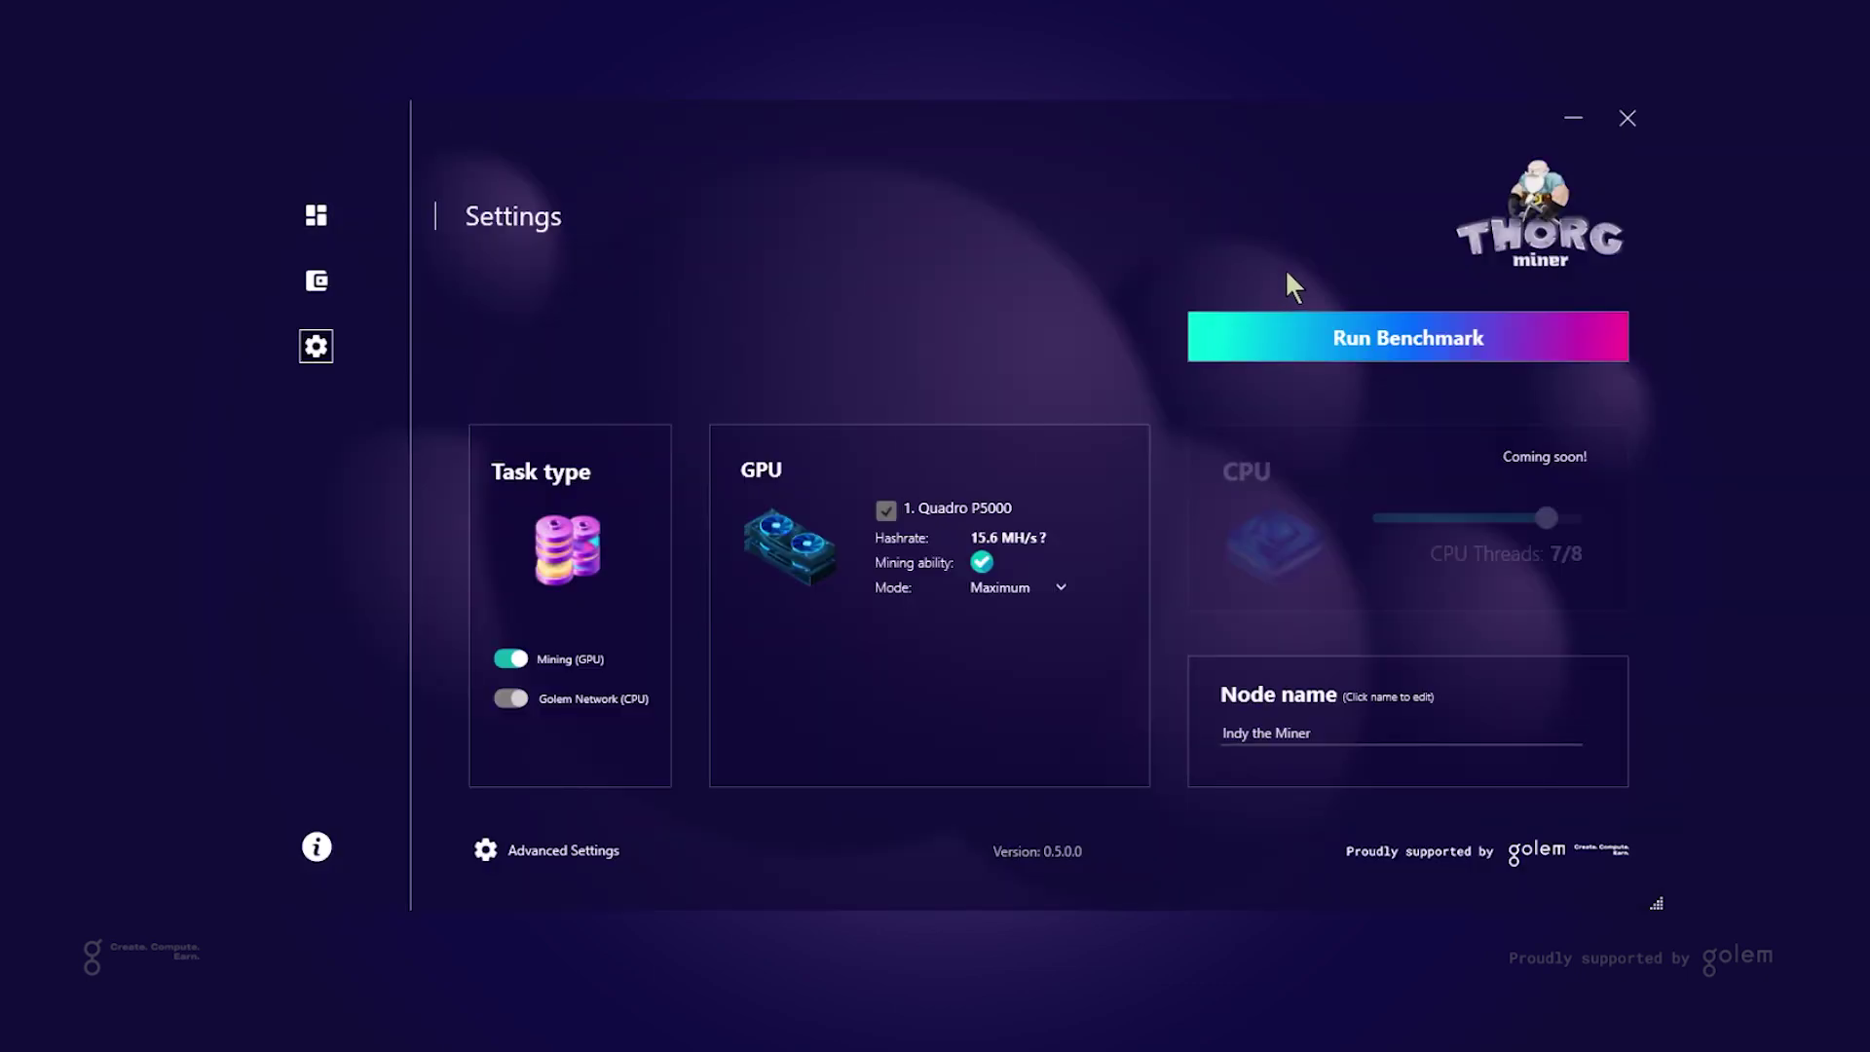
left_click(1447, 731)
key("ctrl+a")
type("123qwerty-_")
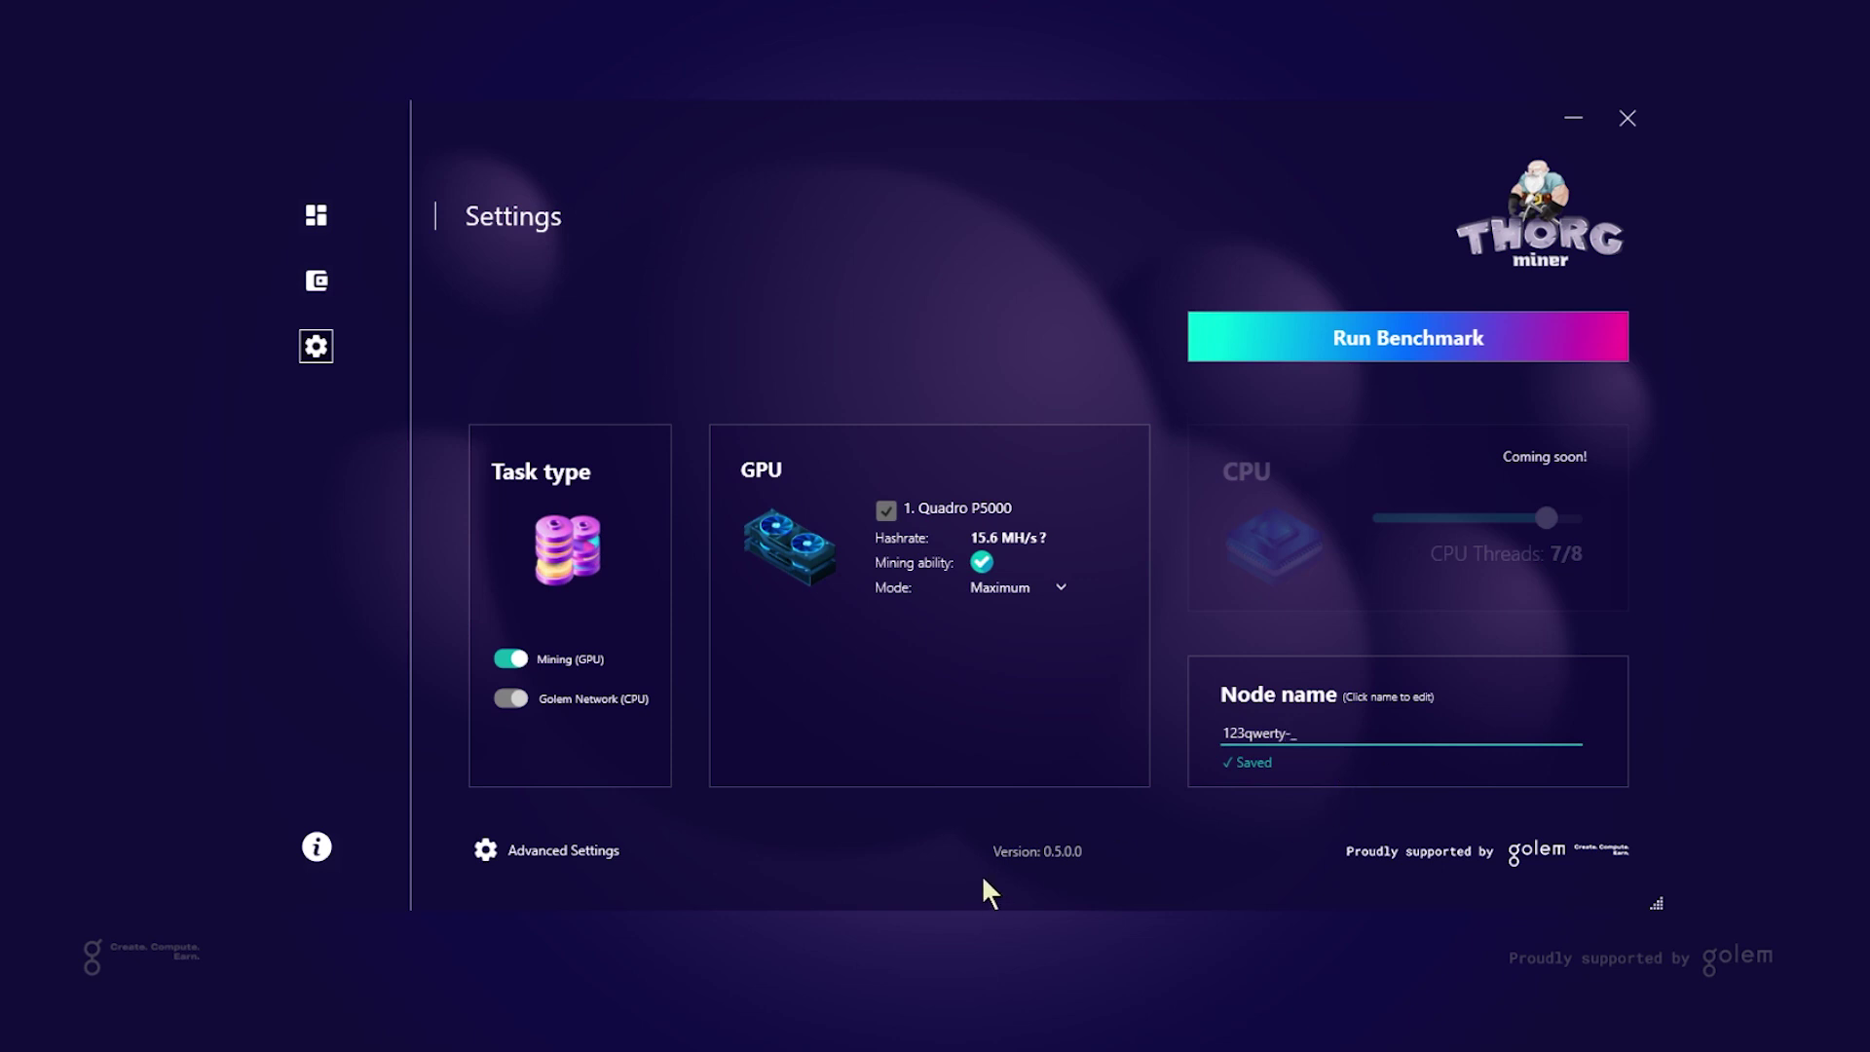
left_click(1021, 870)
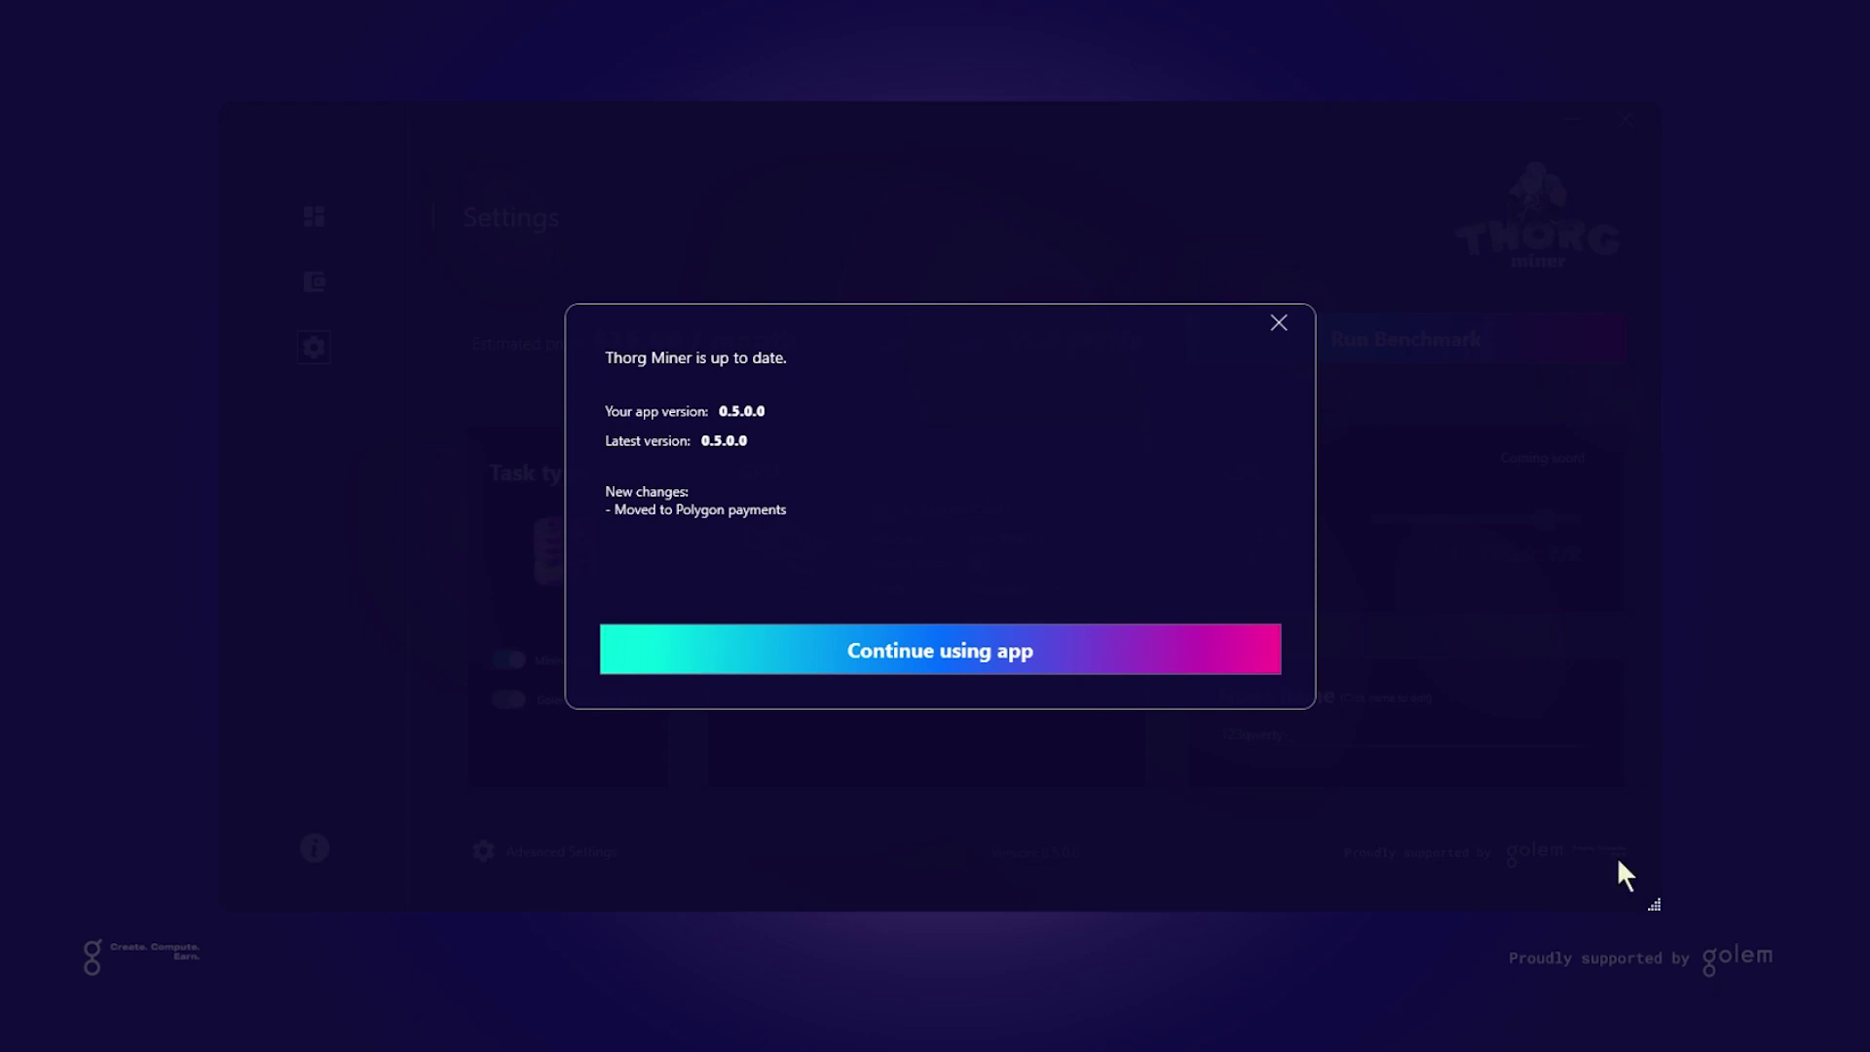
Dismiss the update notice and open Advanced Settings, leaving notifications on
left_click(1081, 668)
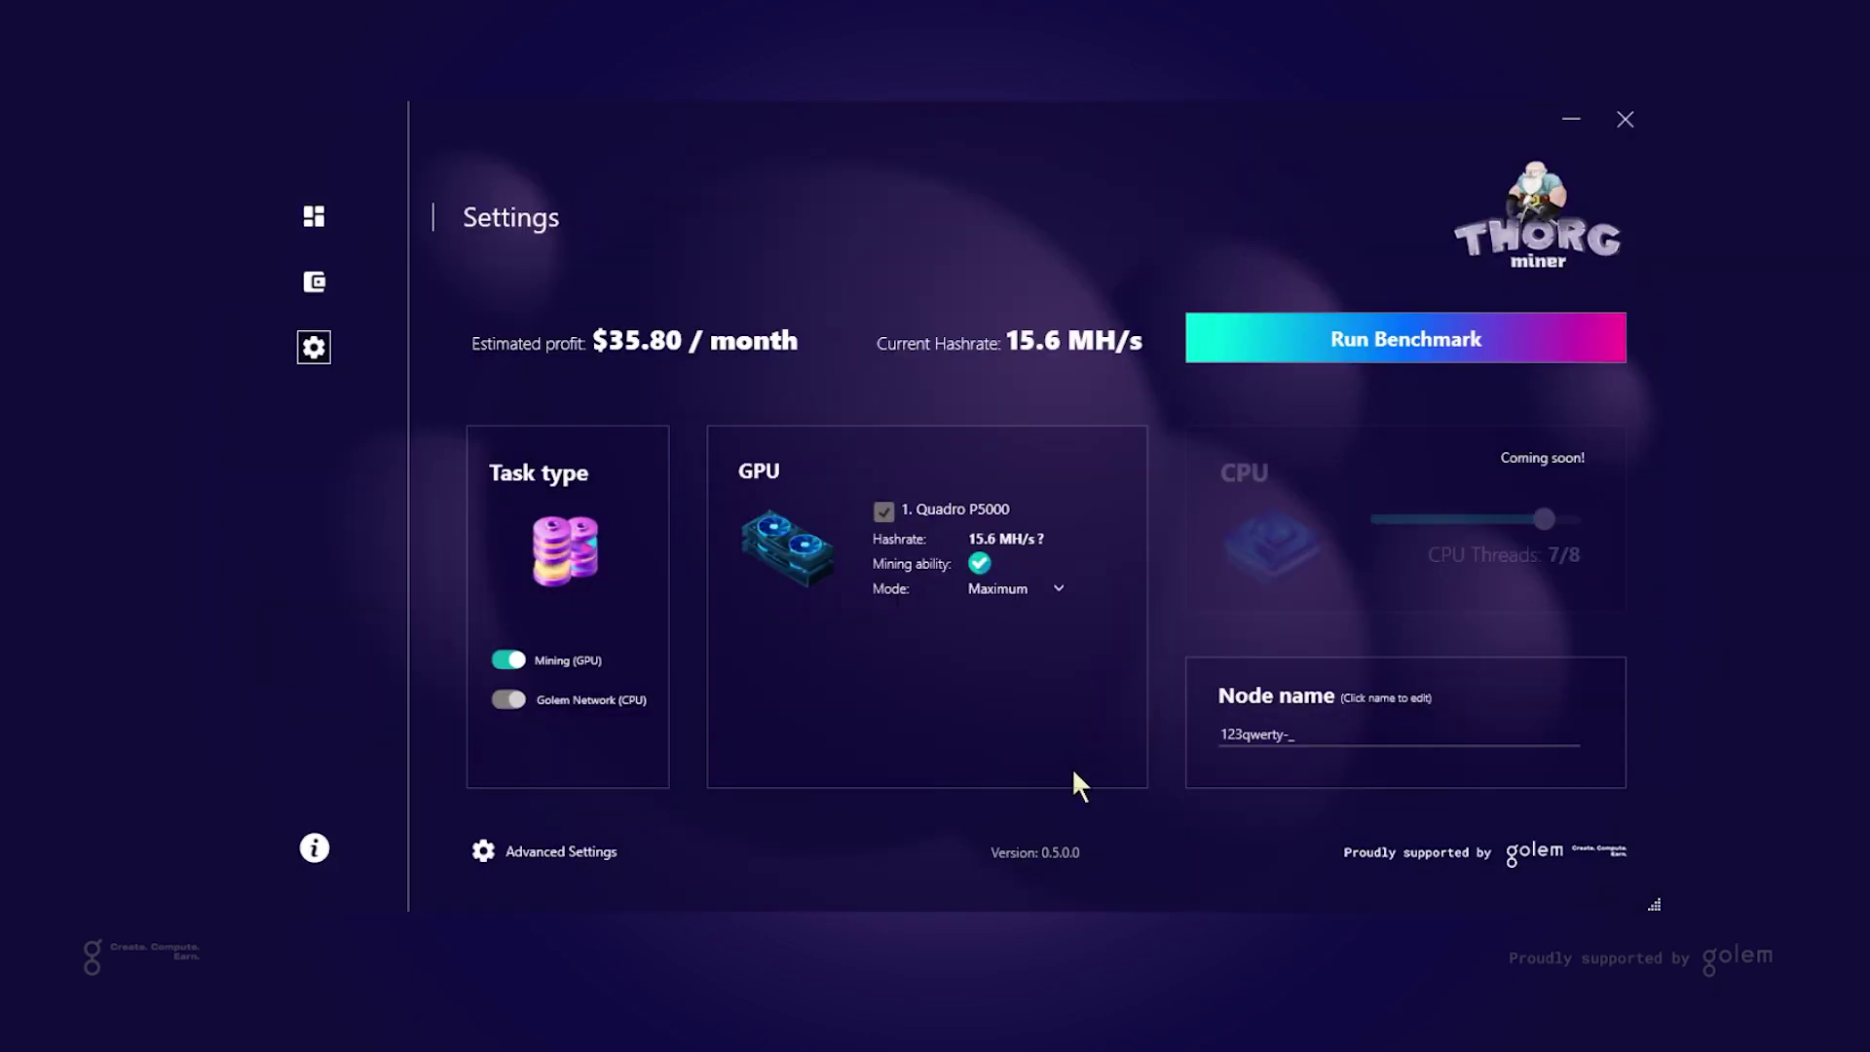
left_click(583, 855)
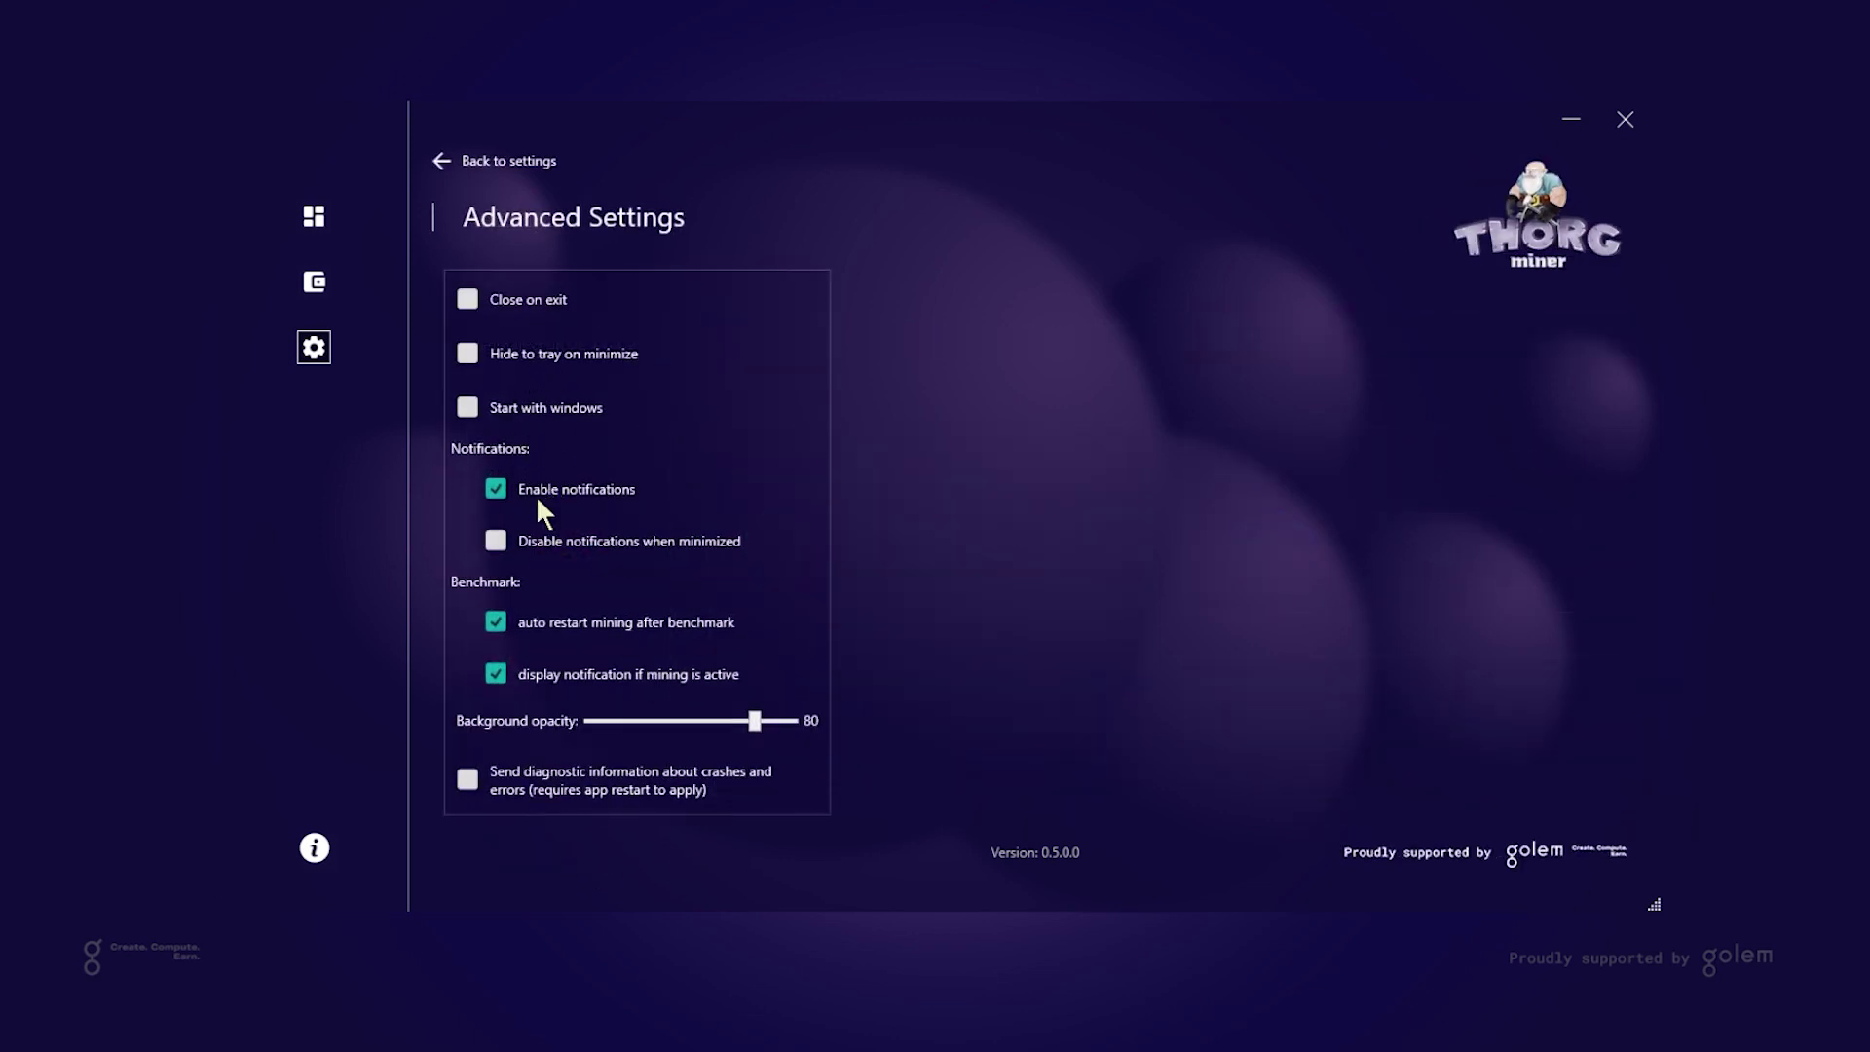
left_click(594, 489)
left_click(594, 488)
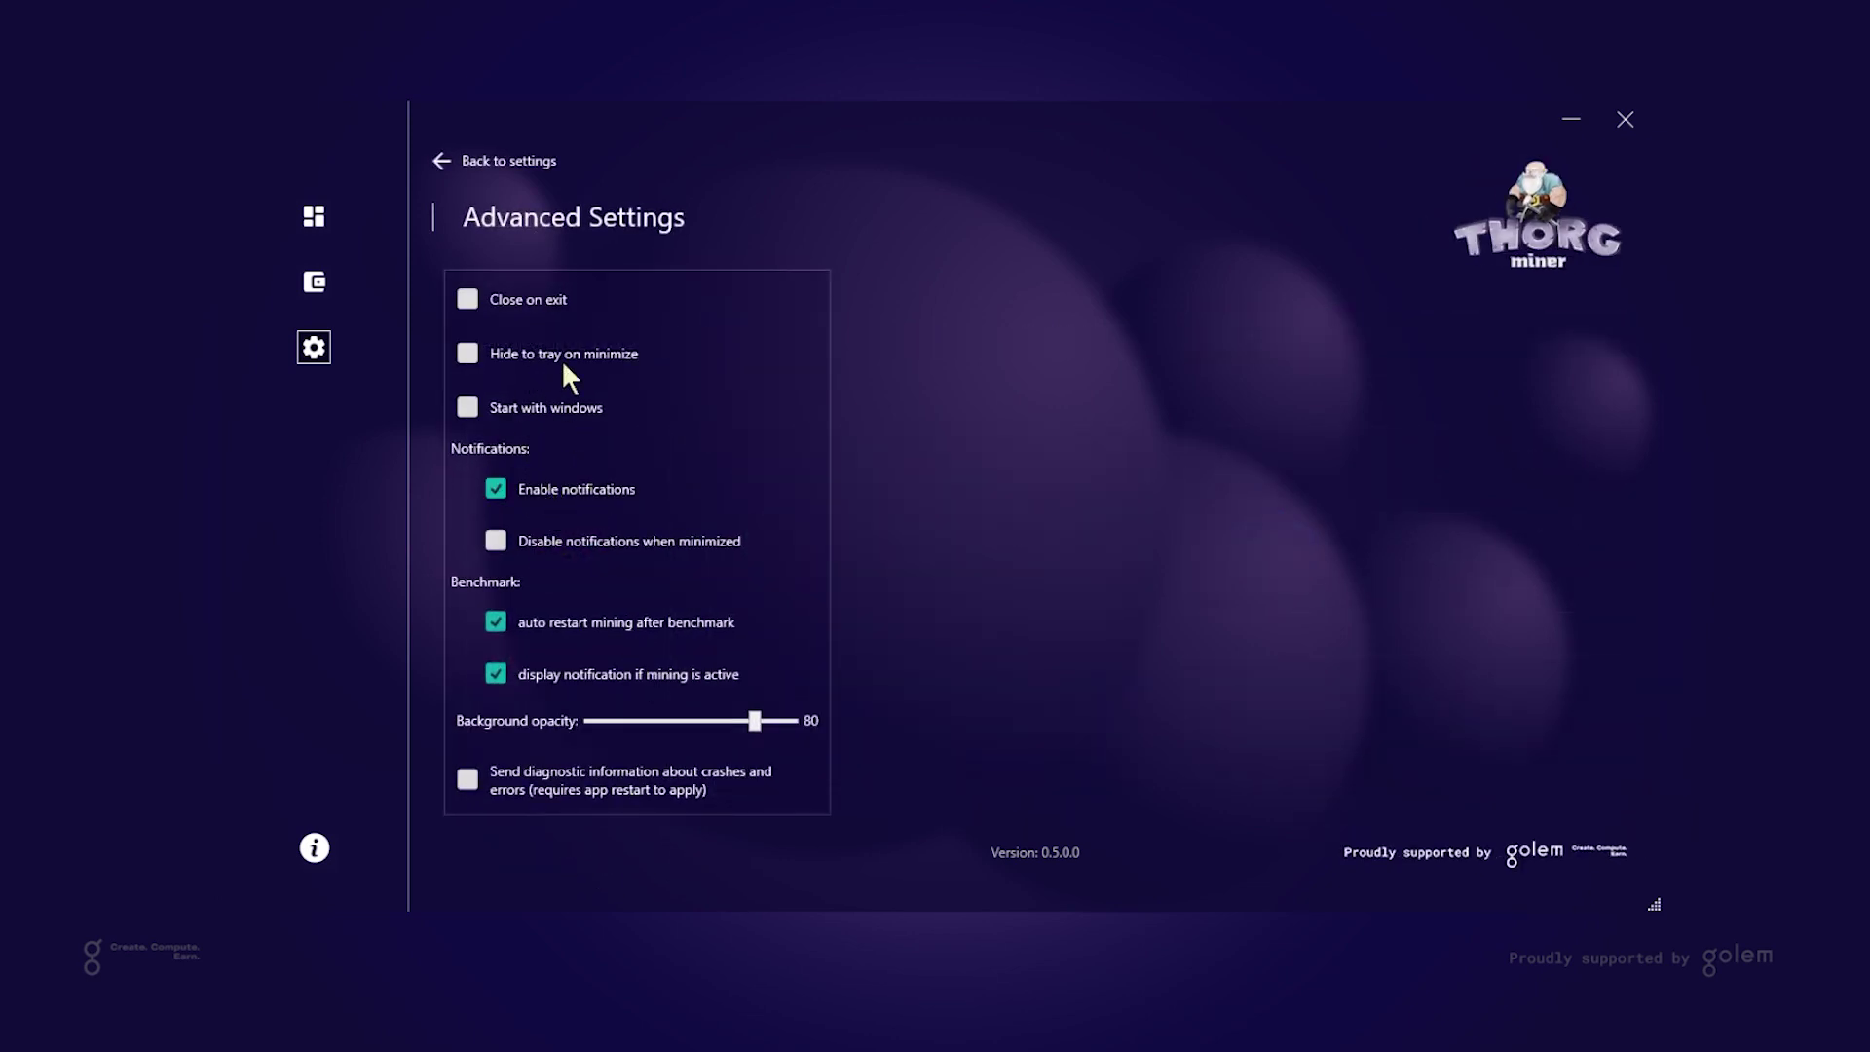
Enable Close on exit and sending diagnostic information
left_click(596, 807)
left_click(595, 801)
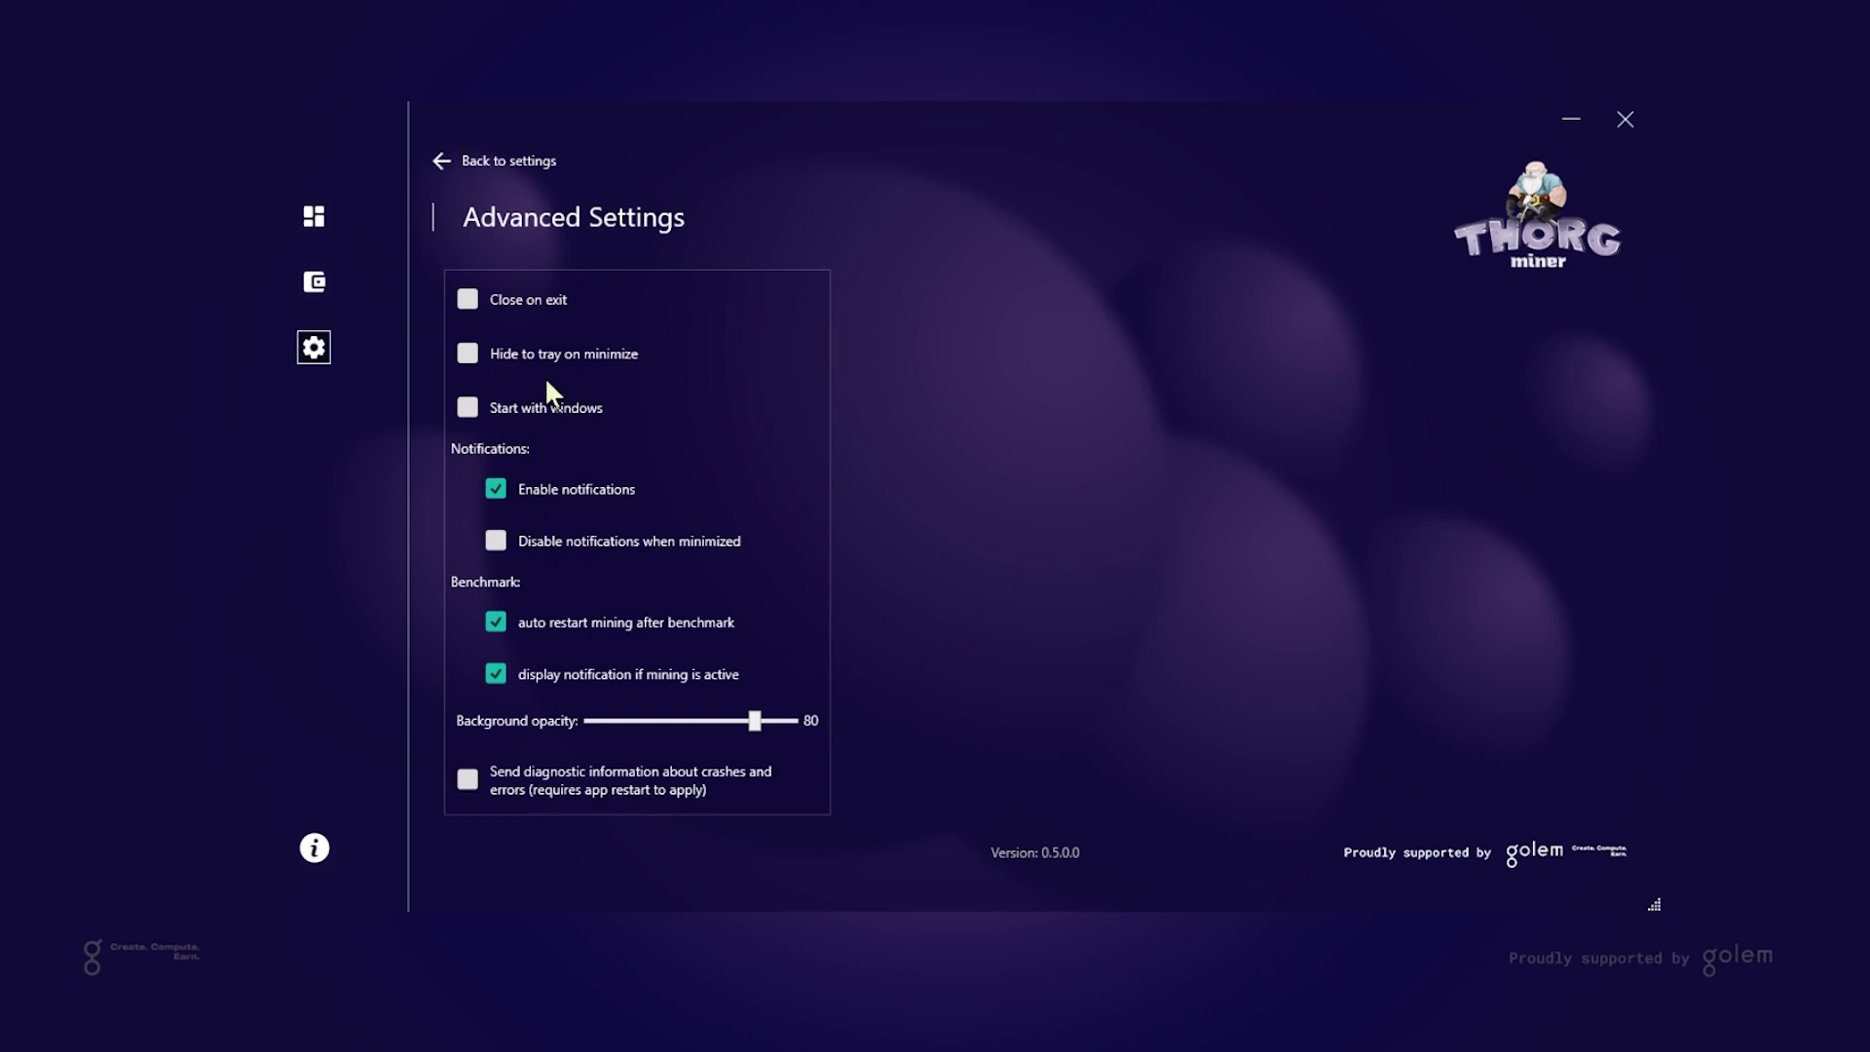
left_click(538, 302)
left_click(584, 784)
On the Wallet page, cancel a wallet address edit and close the Withdraw options unchanged
left_click(314, 282)
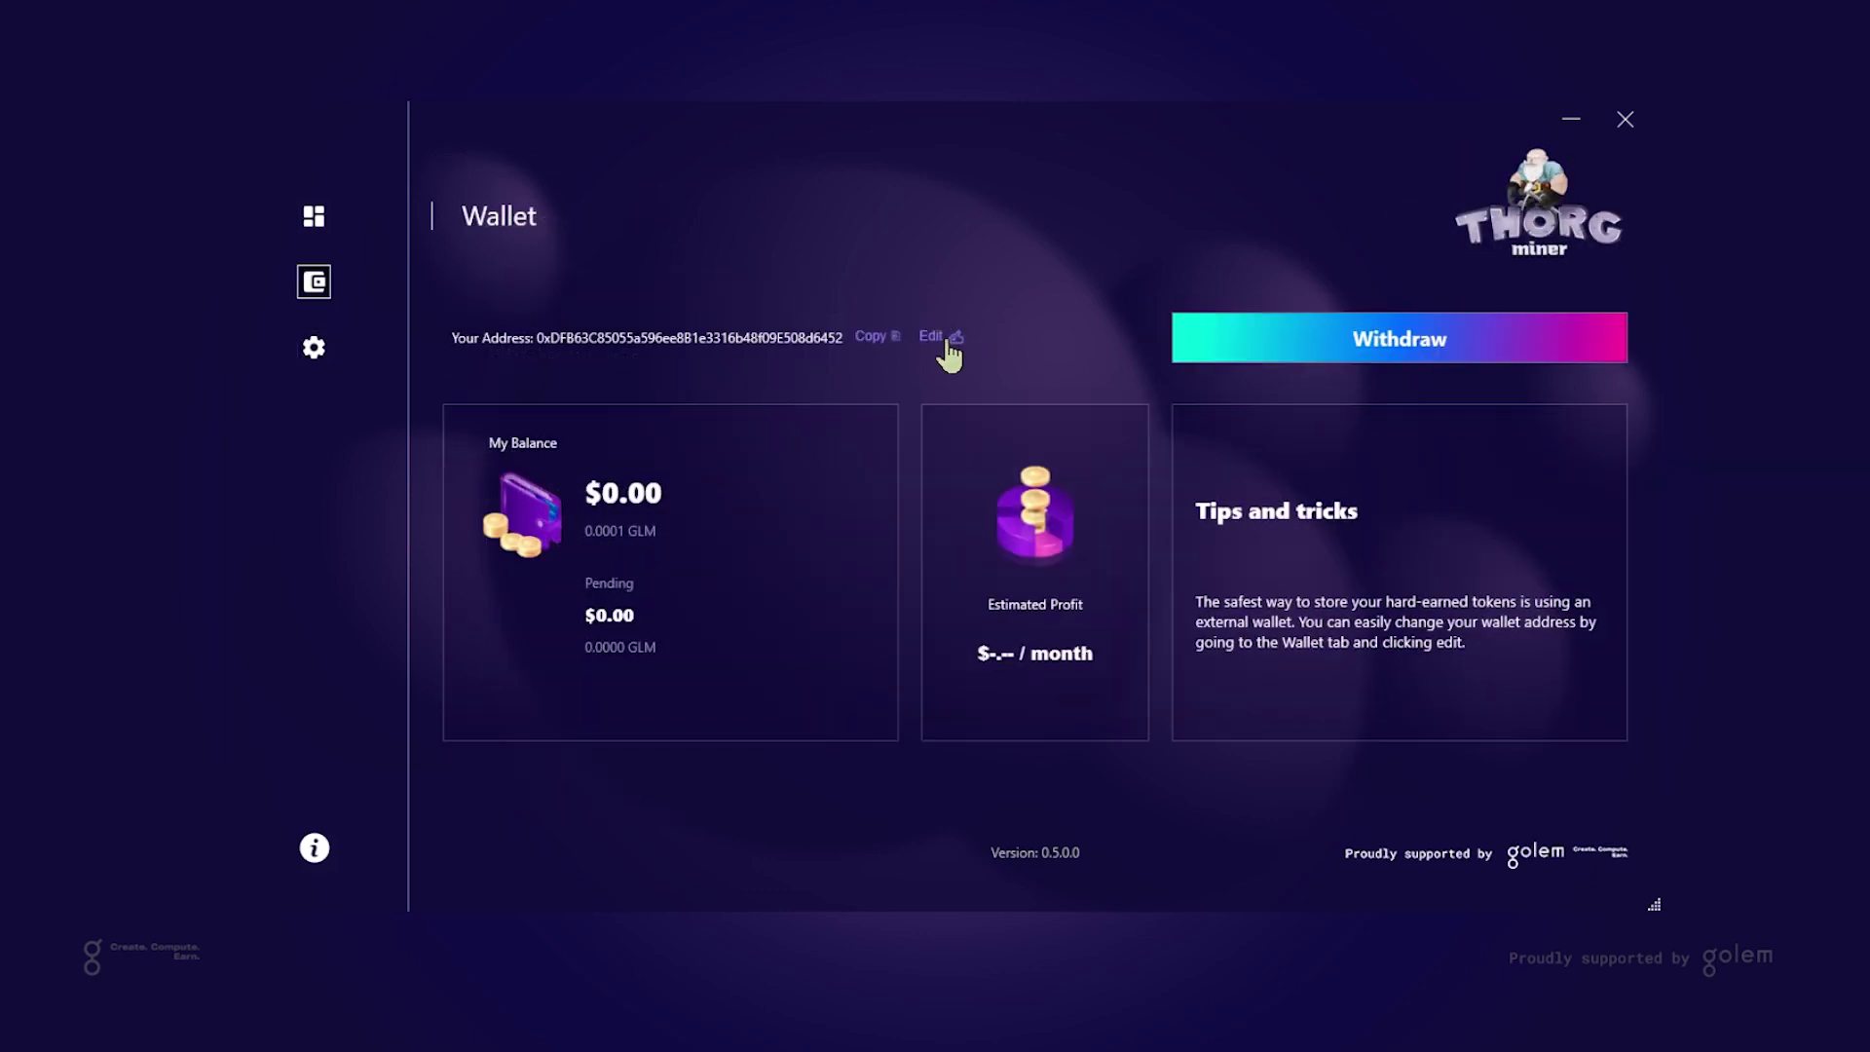
left_click(944, 341)
left_click(1050, 455)
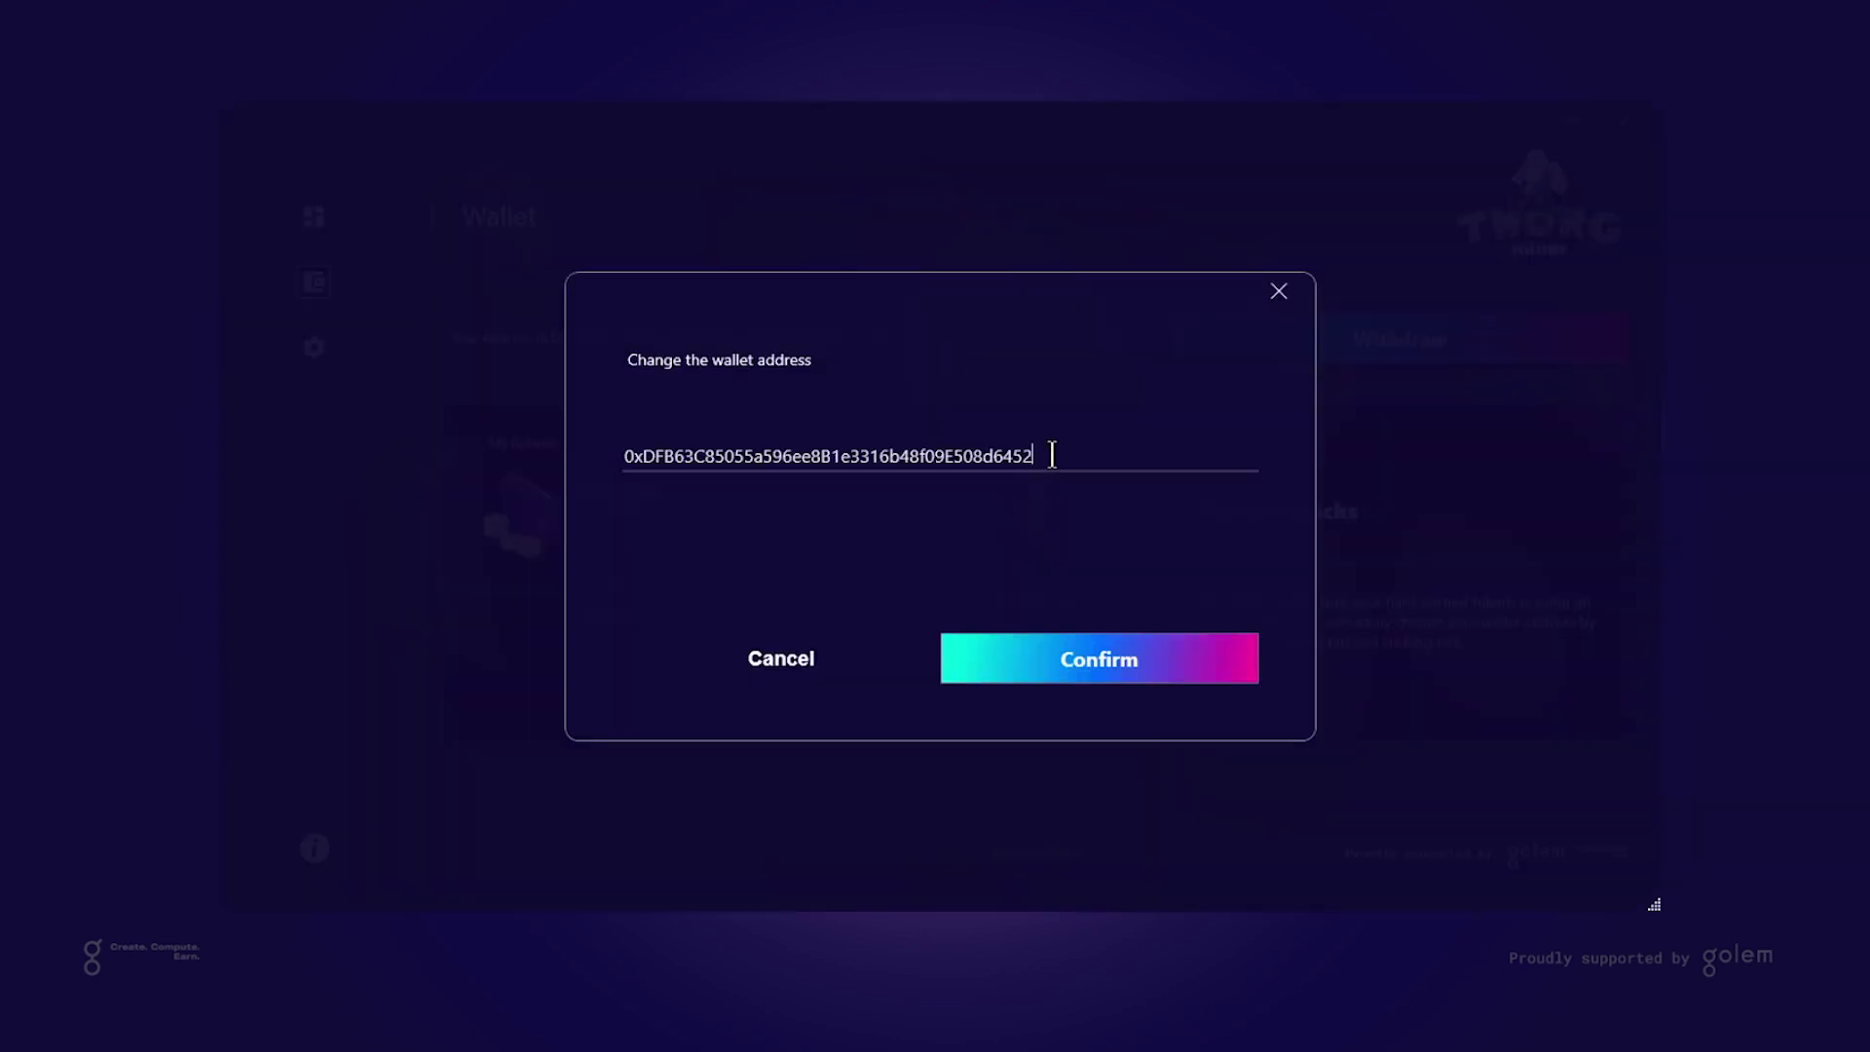
key("ctrl+a")
left_click(775, 659)
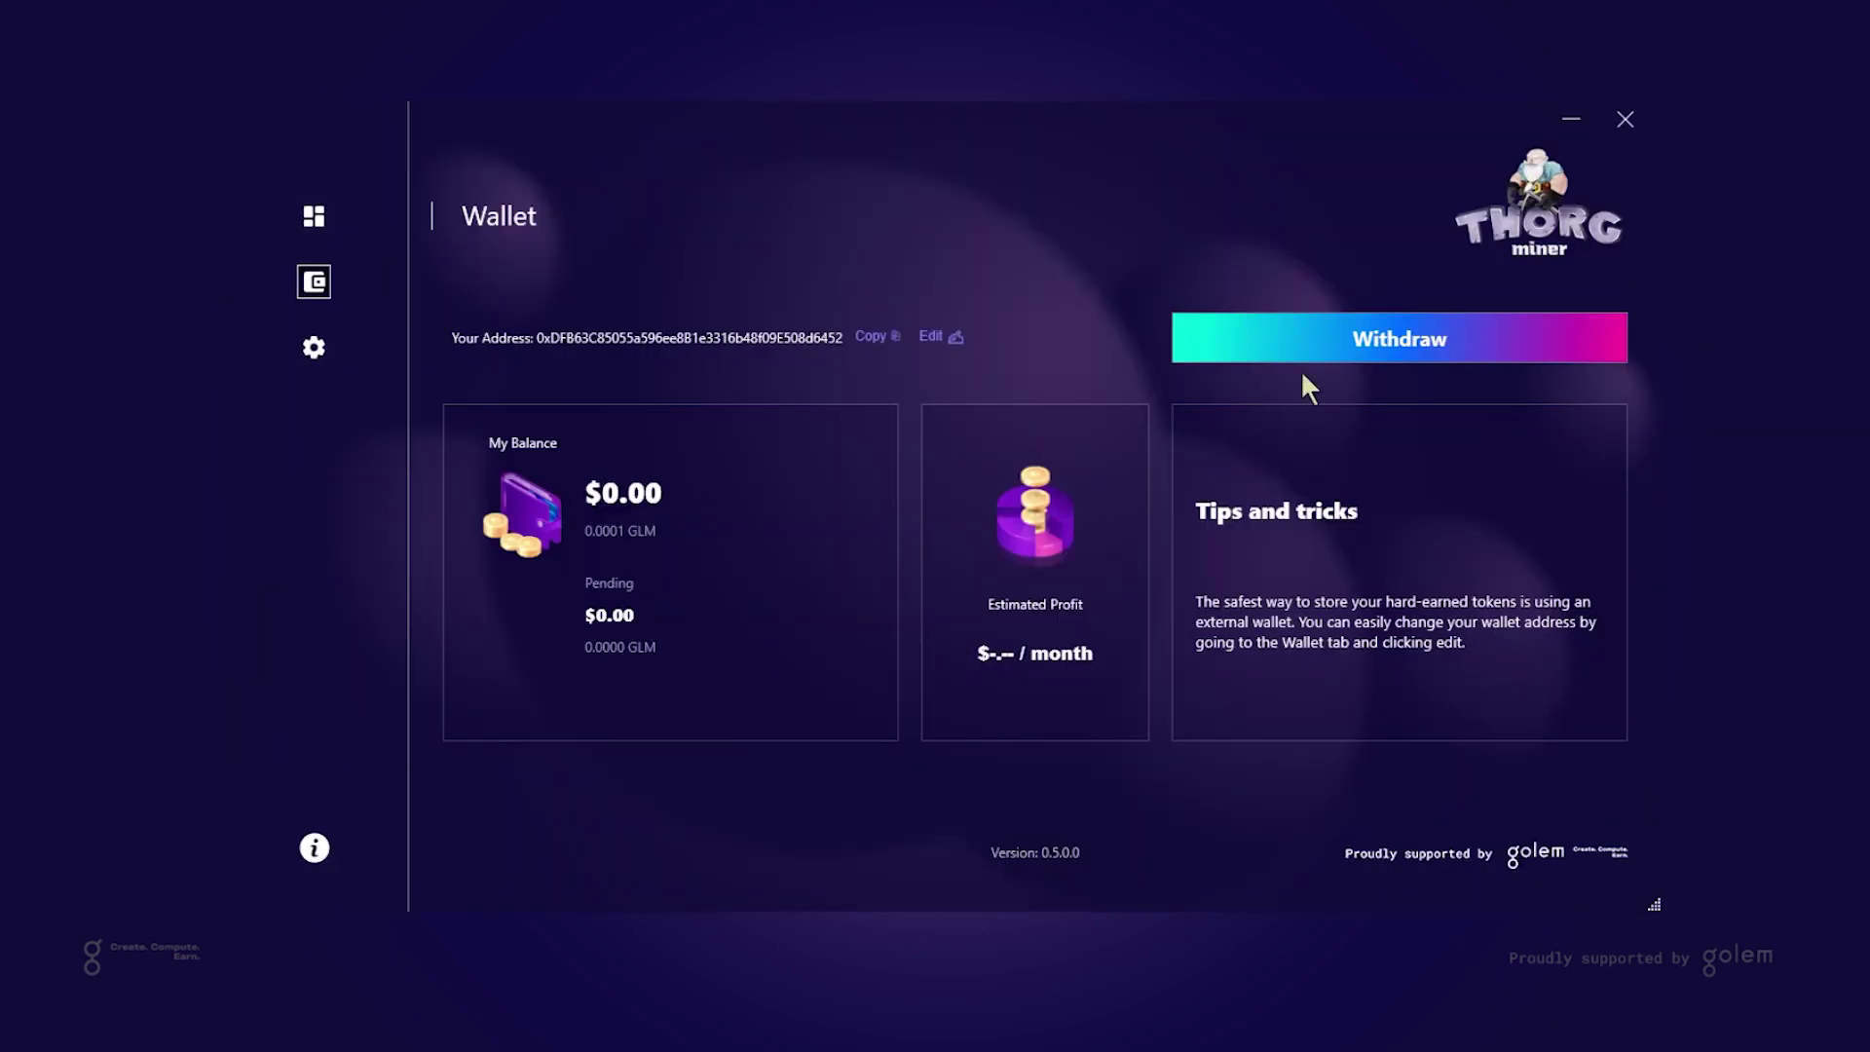
left_click(1337, 350)
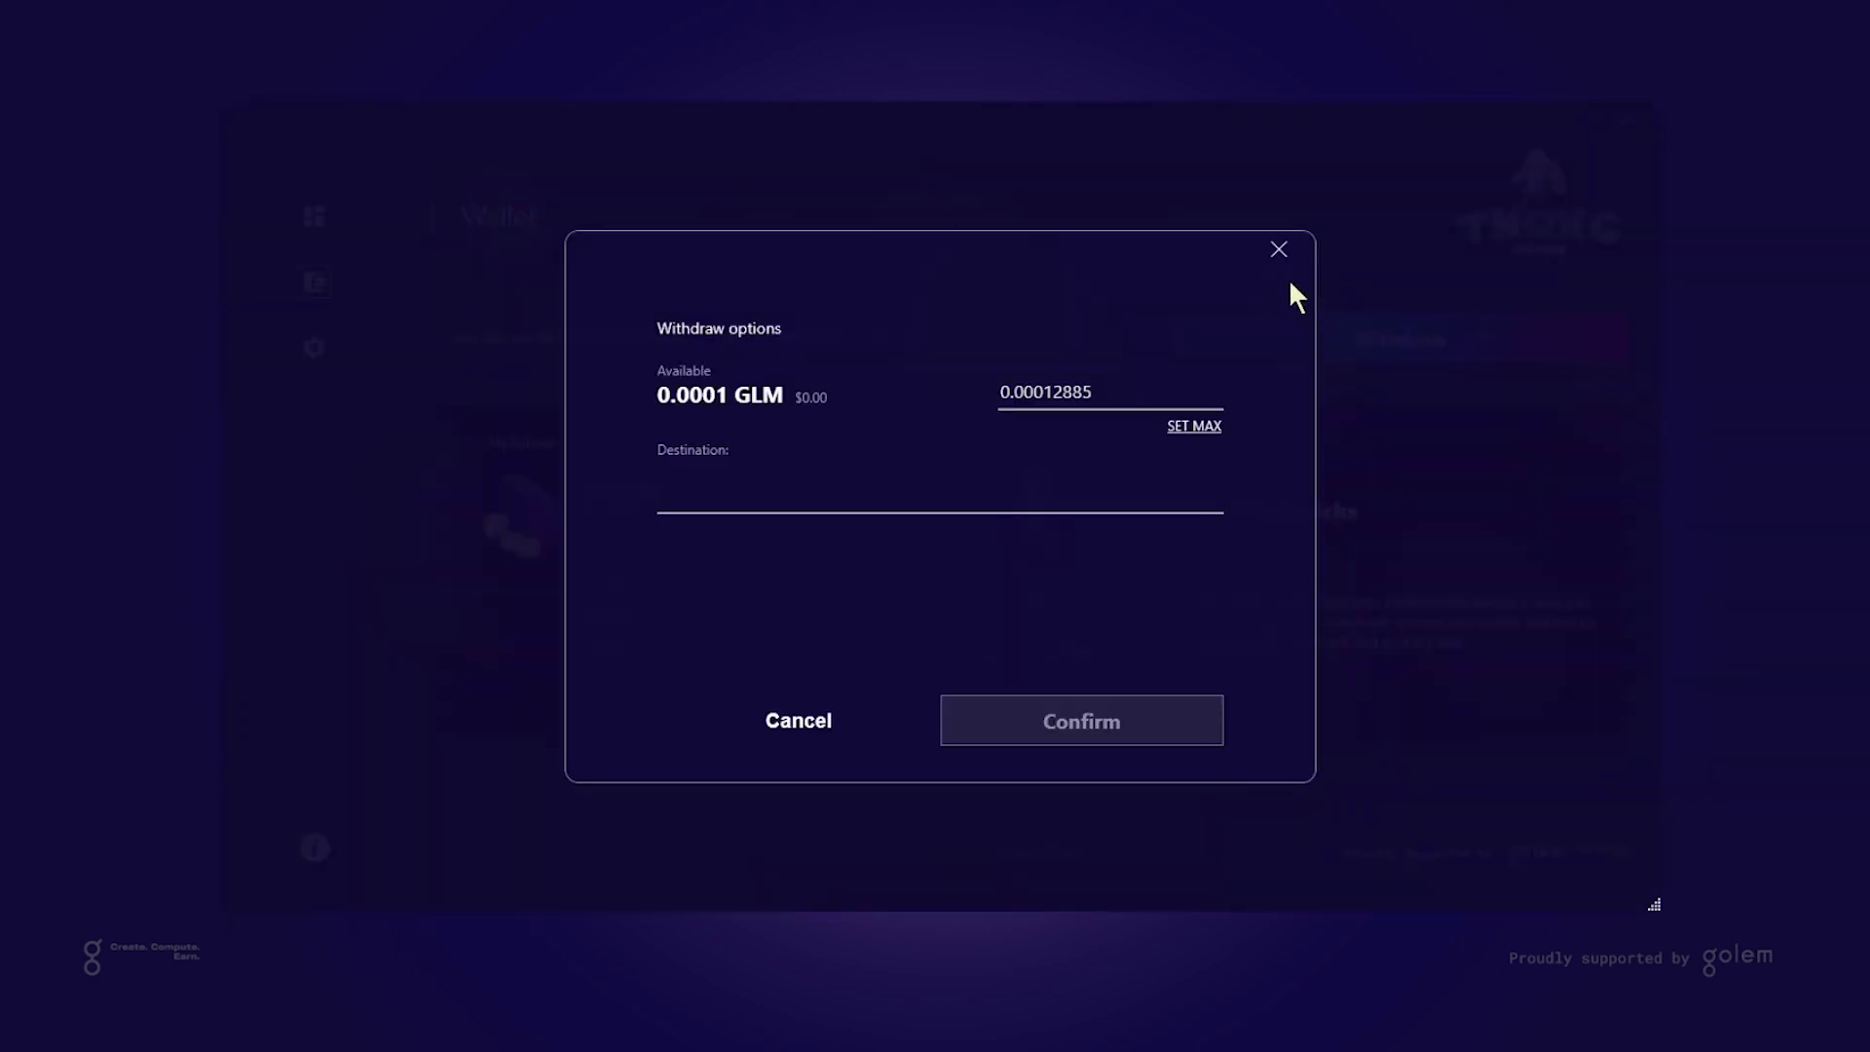
left_click(1280, 251)
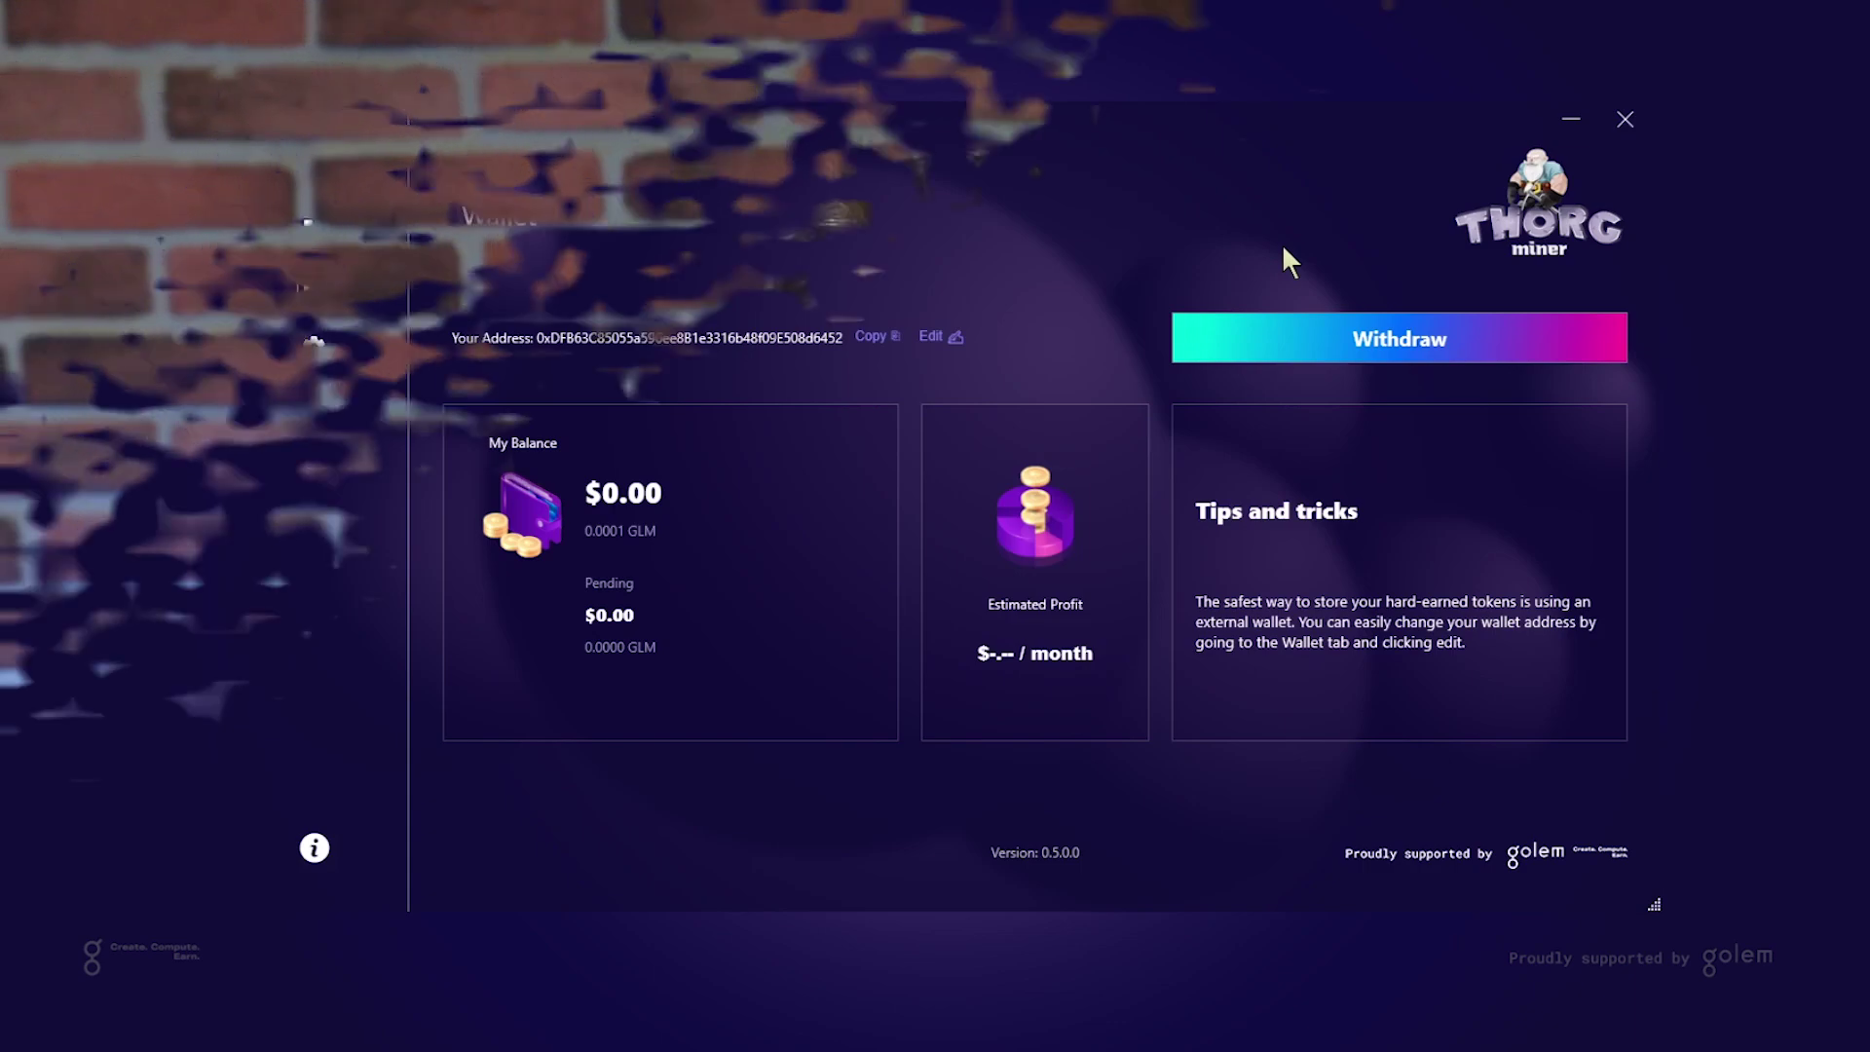